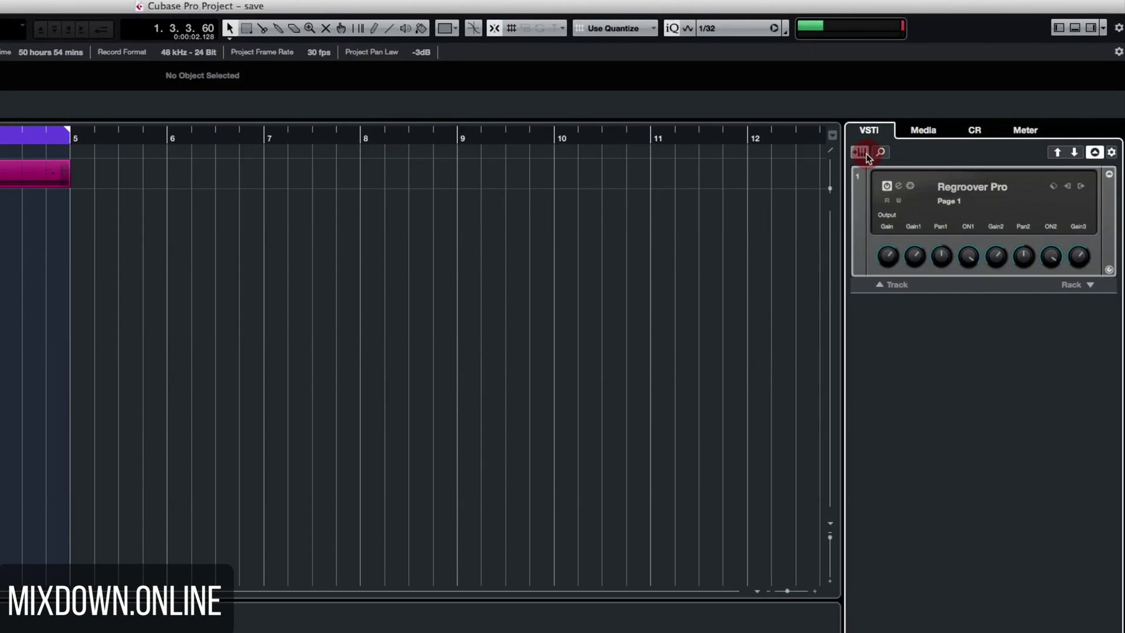
Add a new Regroover Pro instrument track from the VSTi rack's instrument list.
click(965, 105)
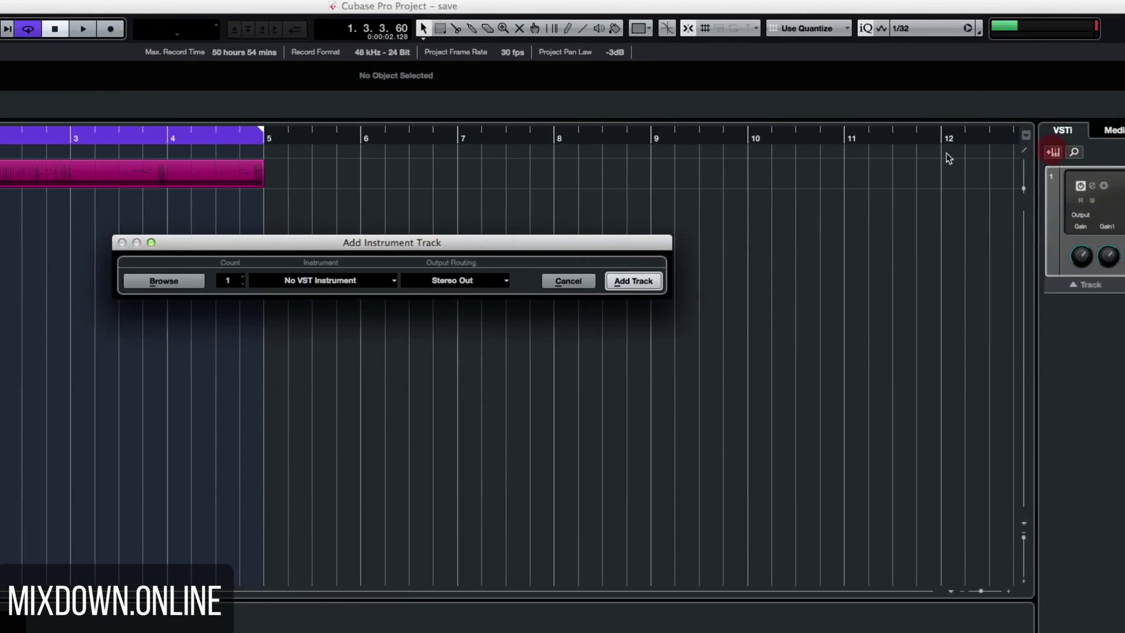
click(136, 281)
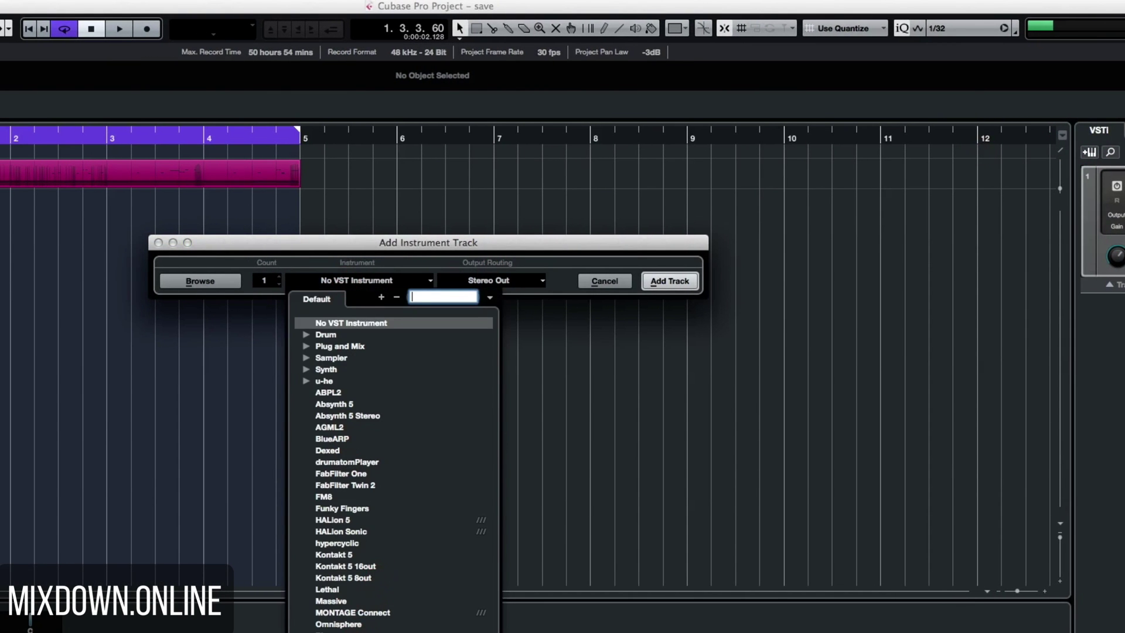
text(regroover)
key(Return)
click(674, 283)
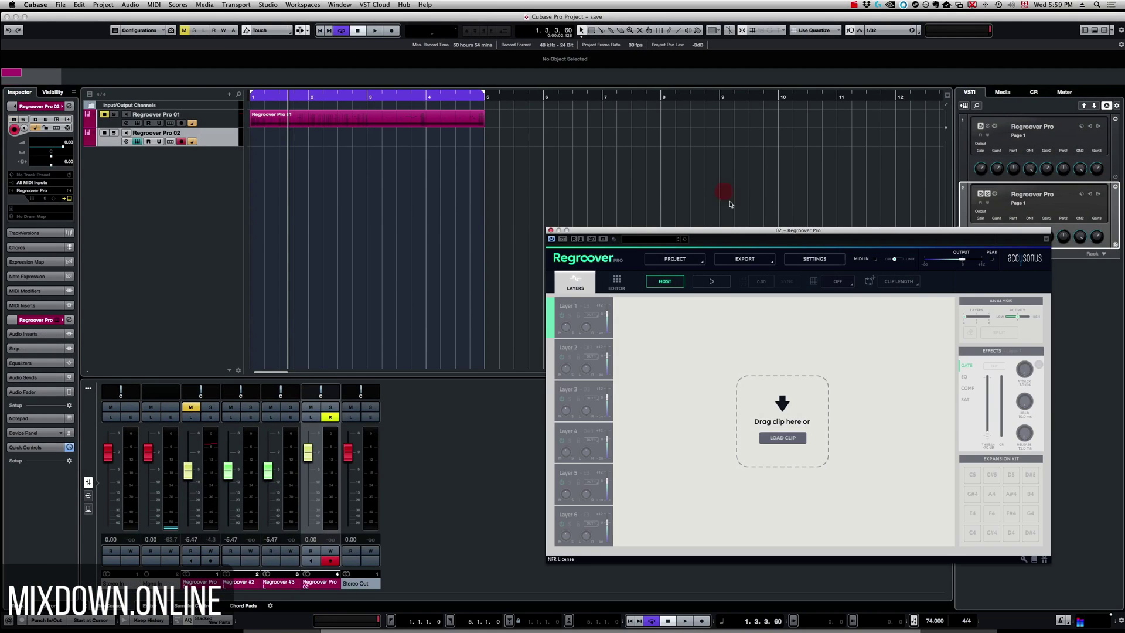
Centre the Regroover window and show the Media browser listing the DRUMS loops.
drag(782, 233, 541, 145)
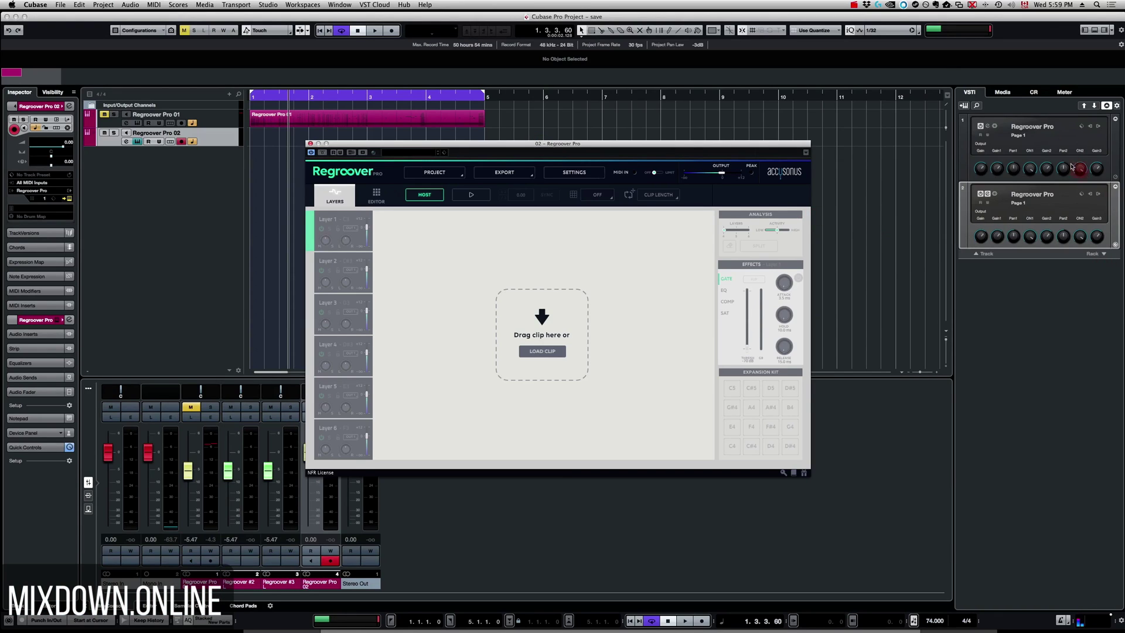
click(1003, 93)
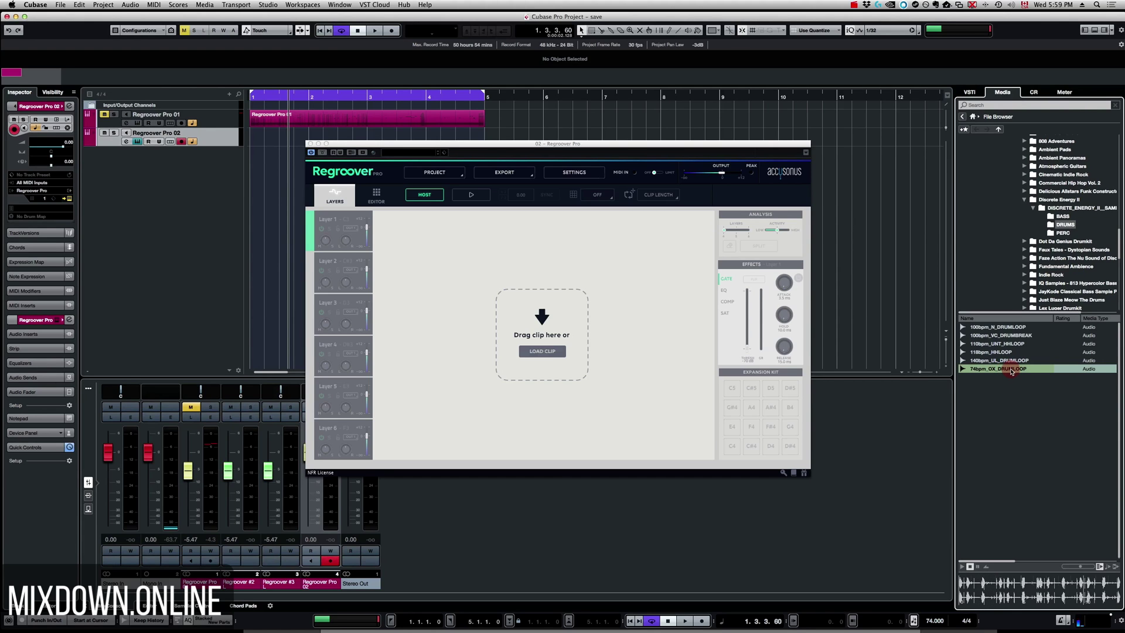
Load 74bpm_OX_DRUMLOOP into Regroover, then solo Layer 1 and start playback.
drag(763, 343, 546, 329)
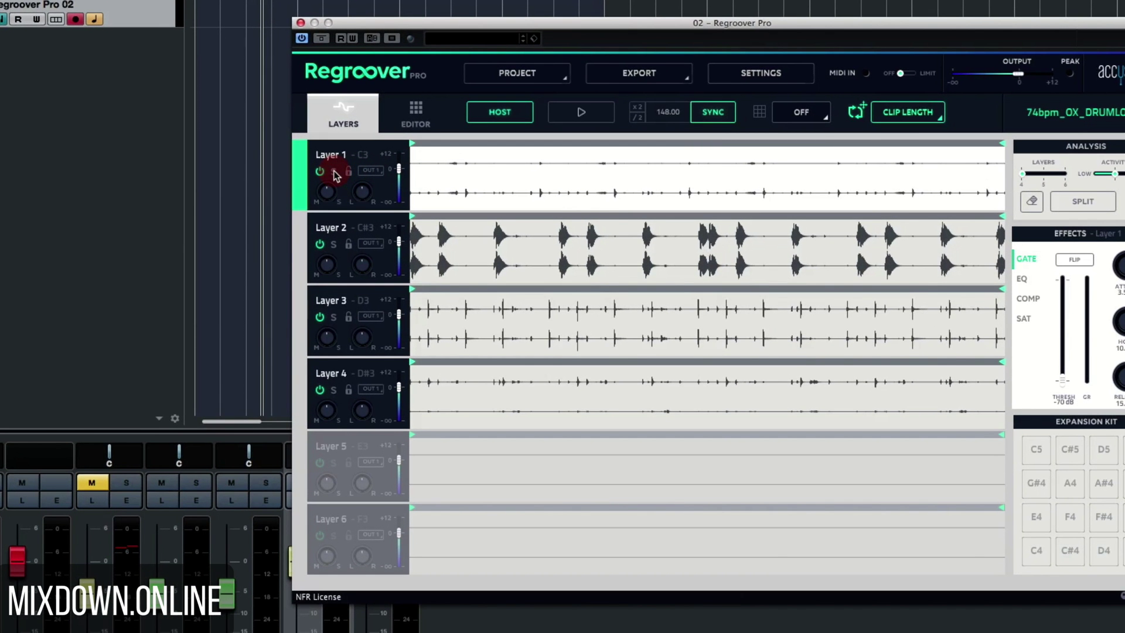
click(334, 175)
key(space)
key(space)
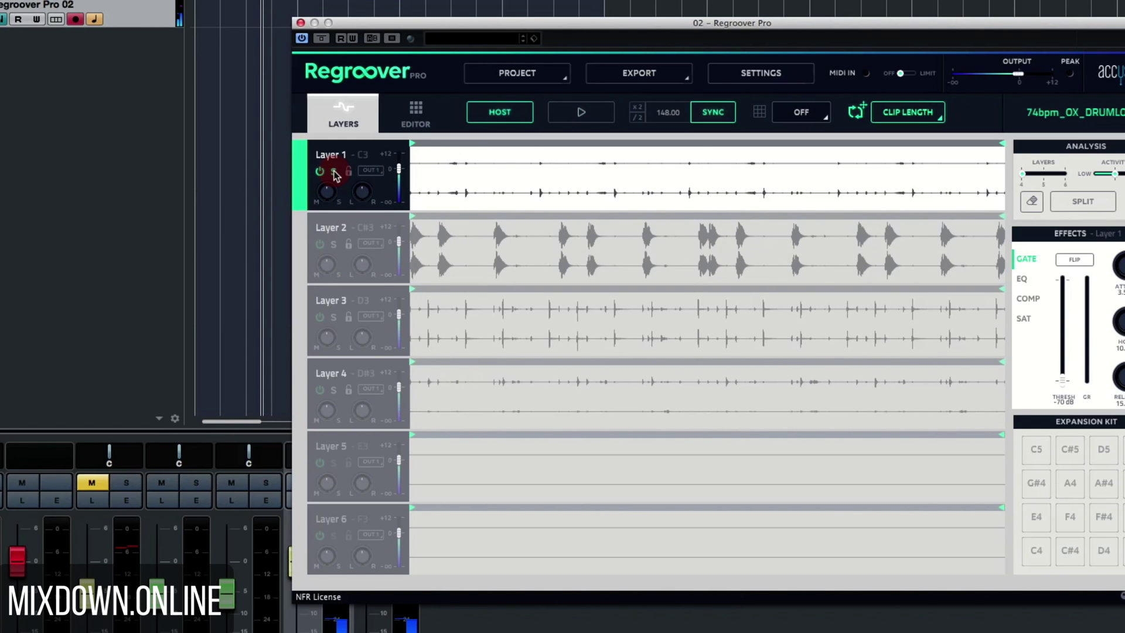
Change the clip tempo from 148.00 to 74 and solo Layer 1 again.
double_click(671, 114)
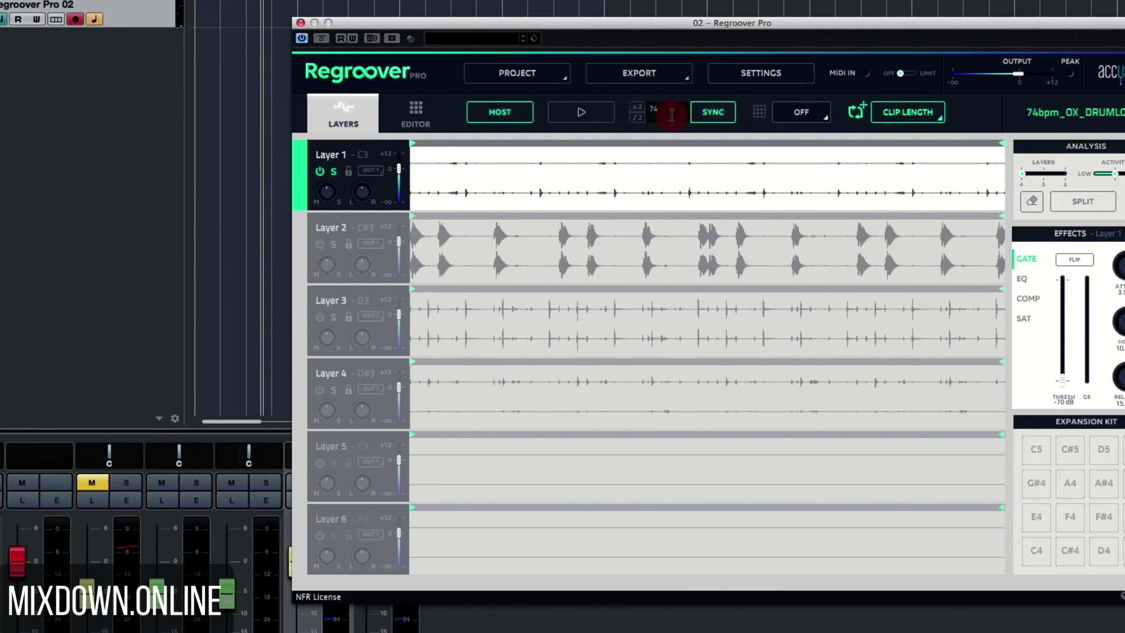
key(Return)
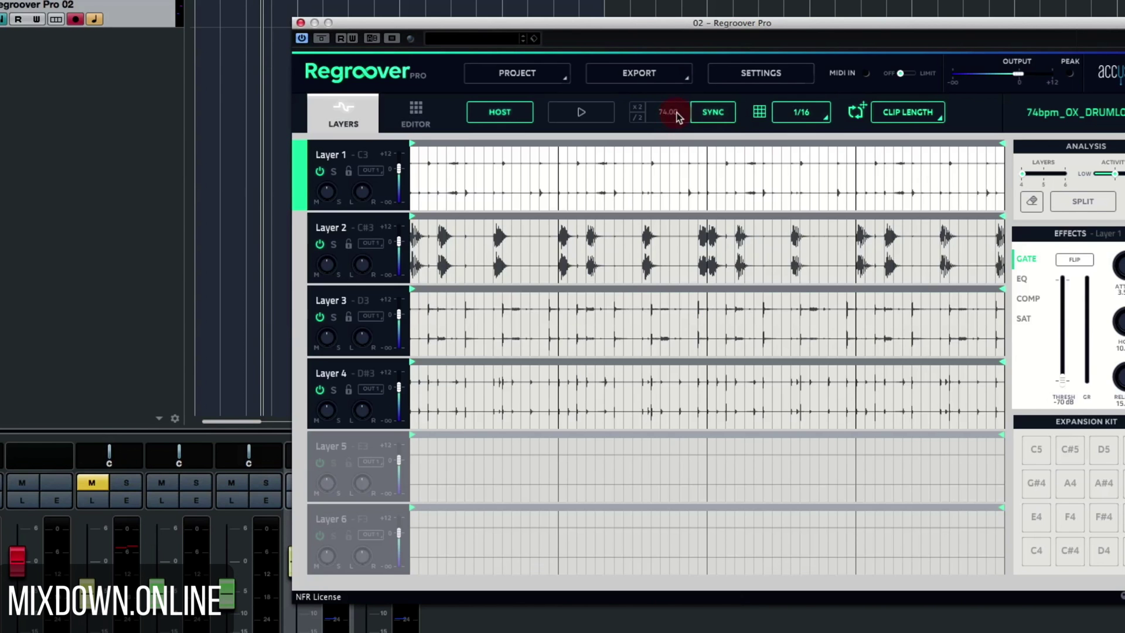
click(338, 172)
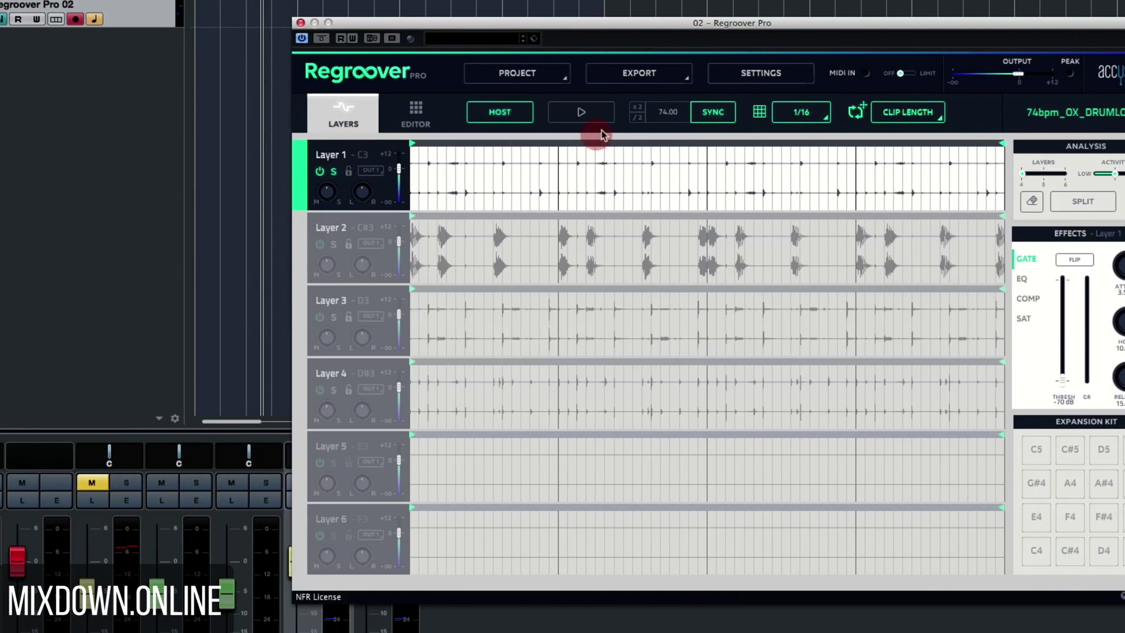
Play Layer 1 soloed, stop, then move the solo to Layer 2 and play it.
click(583, 113)
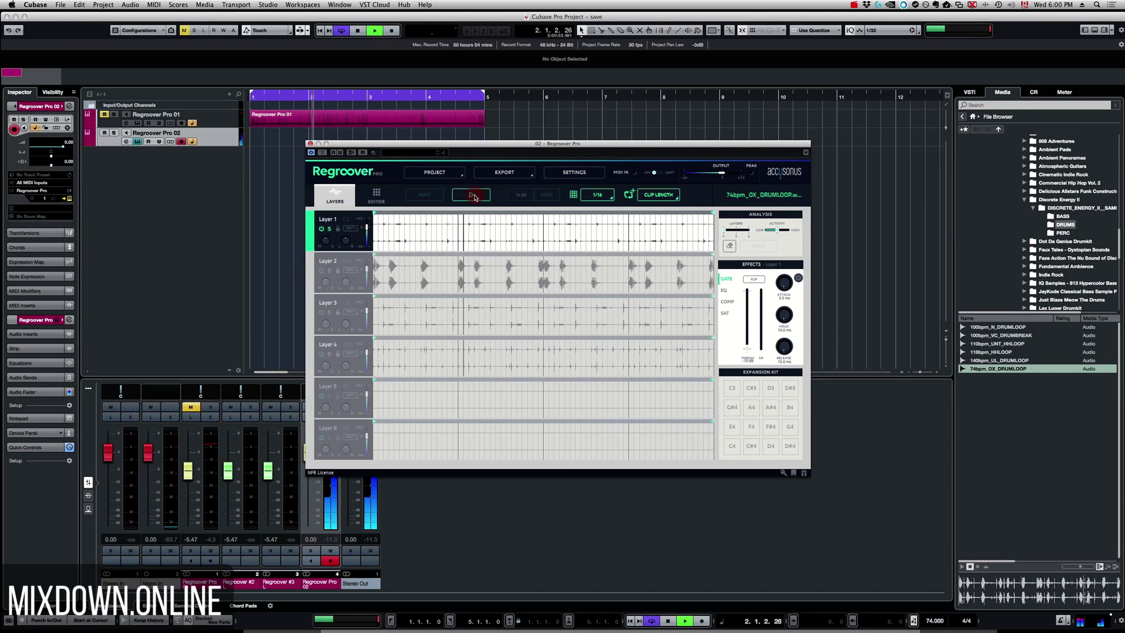
click(473, 196)
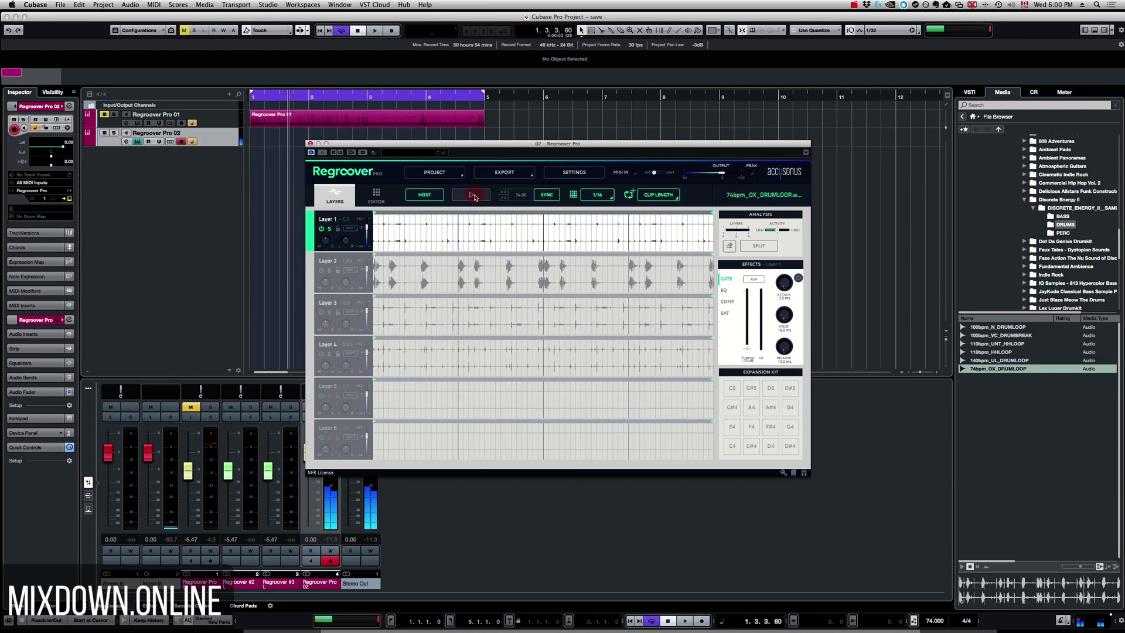
click(330, 229)
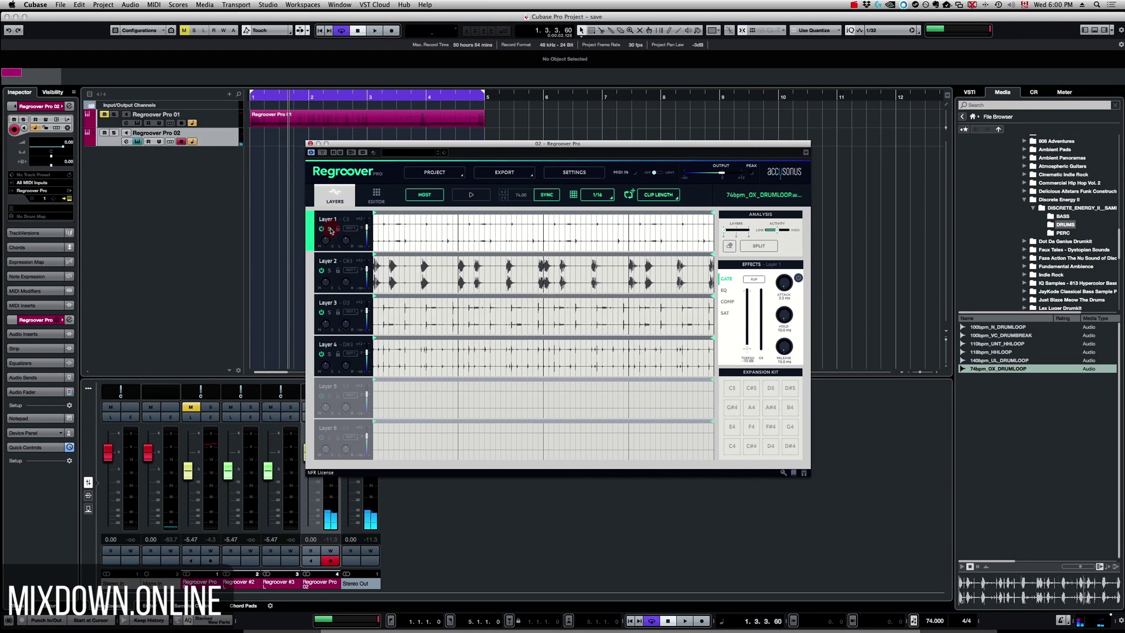
click(331, 270)
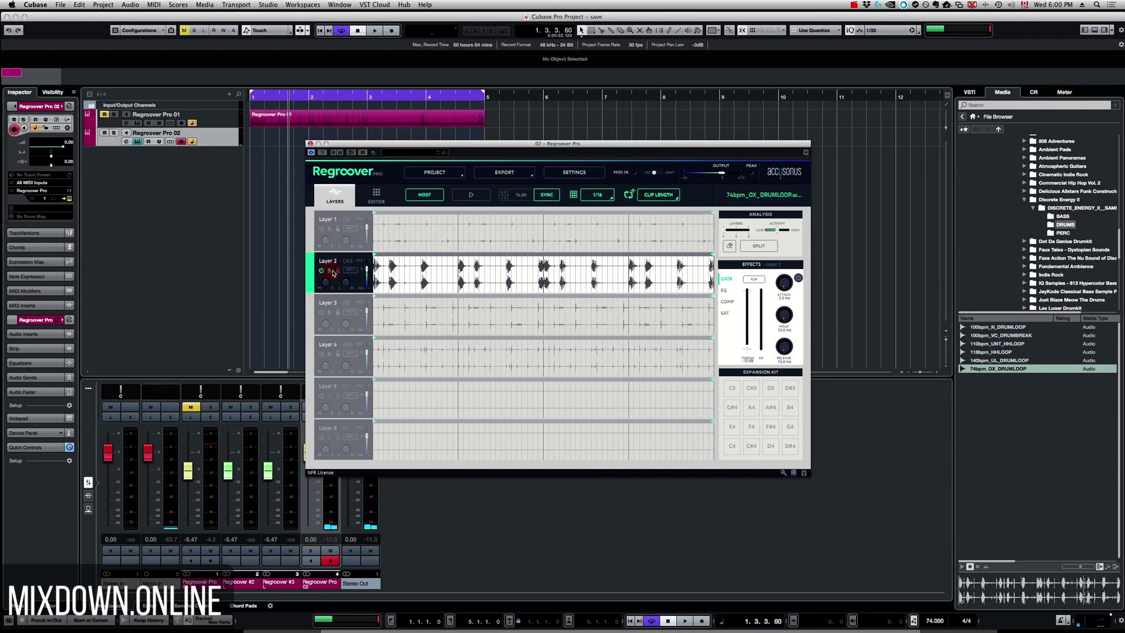
click(479, 200)
Unsolo Layer 2 and drag Layer 1's loop start and end points to narrow its region.
click(331, 271)
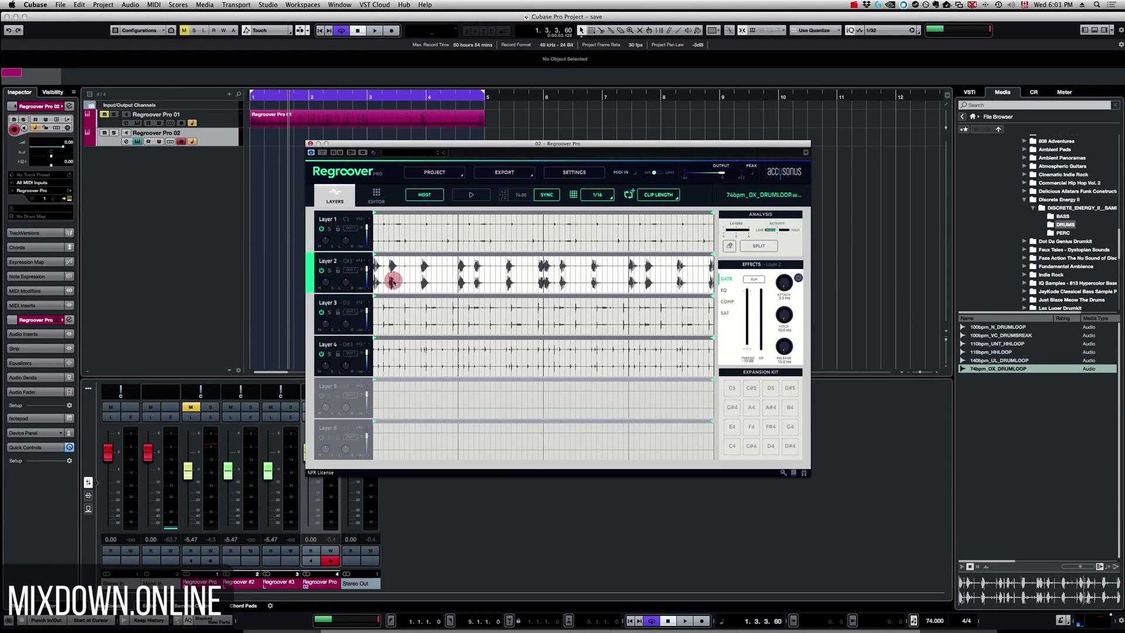
click(711, 212)
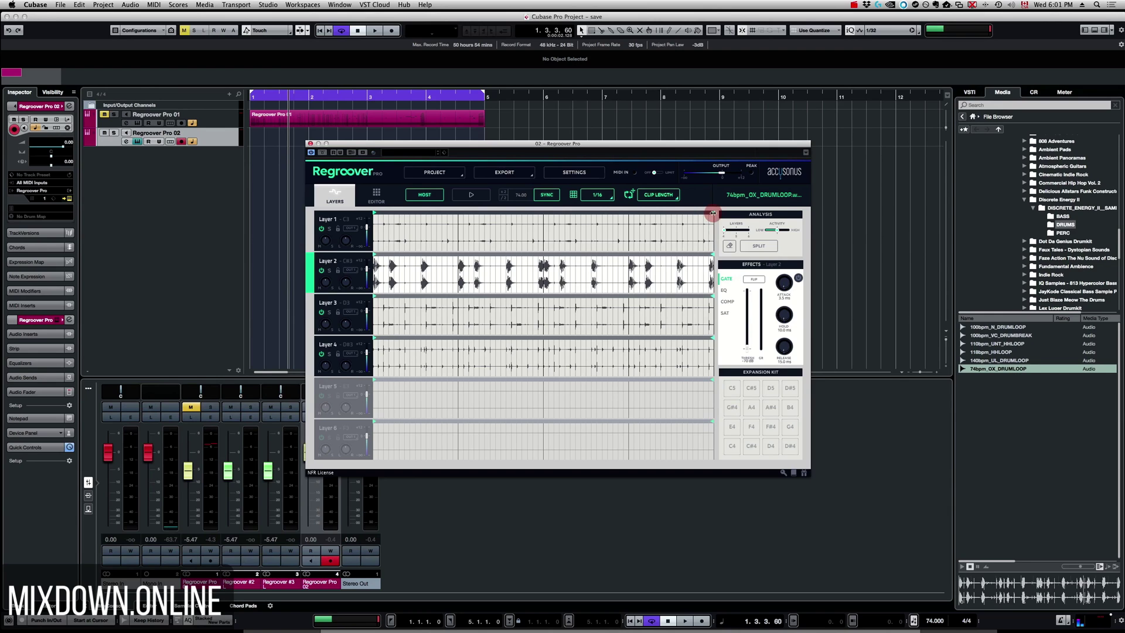
mouse_move(712, 214)
mouse_down()
mouse_move(442, 219)
mouse_move(658, 216)
mouse_move(540, 218)
mouse_up()
click(380, 215)
drag(373, 214, 727, 216)
click(405, 271)
drag(376, 260, 409, 235)
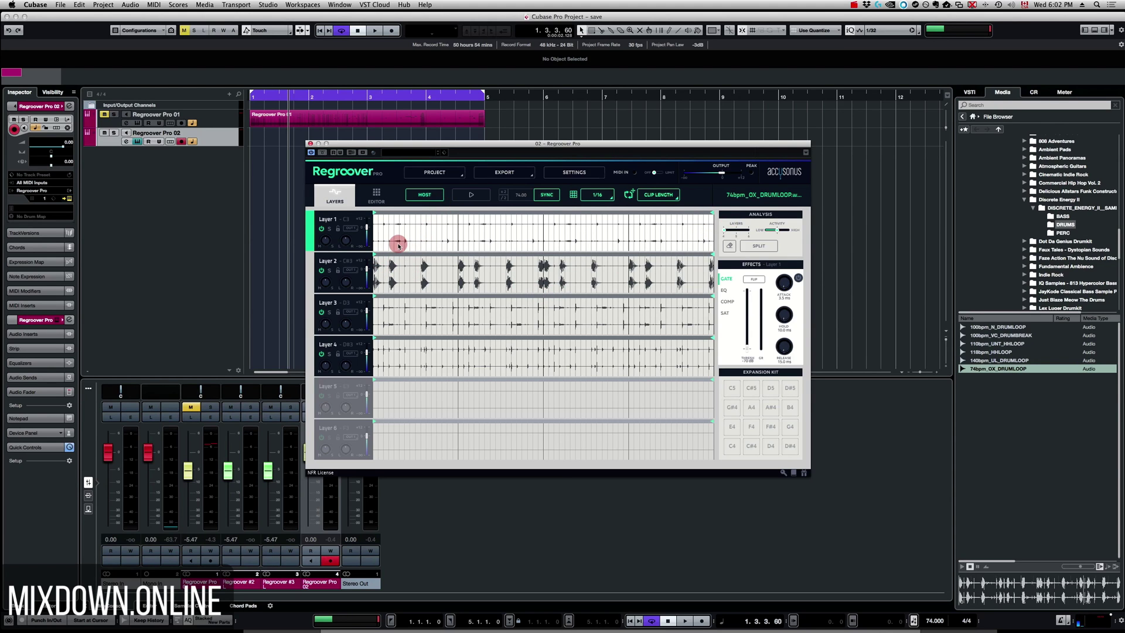
Play the Cubase project together with the Regroover loop, then stop both.
key(space)
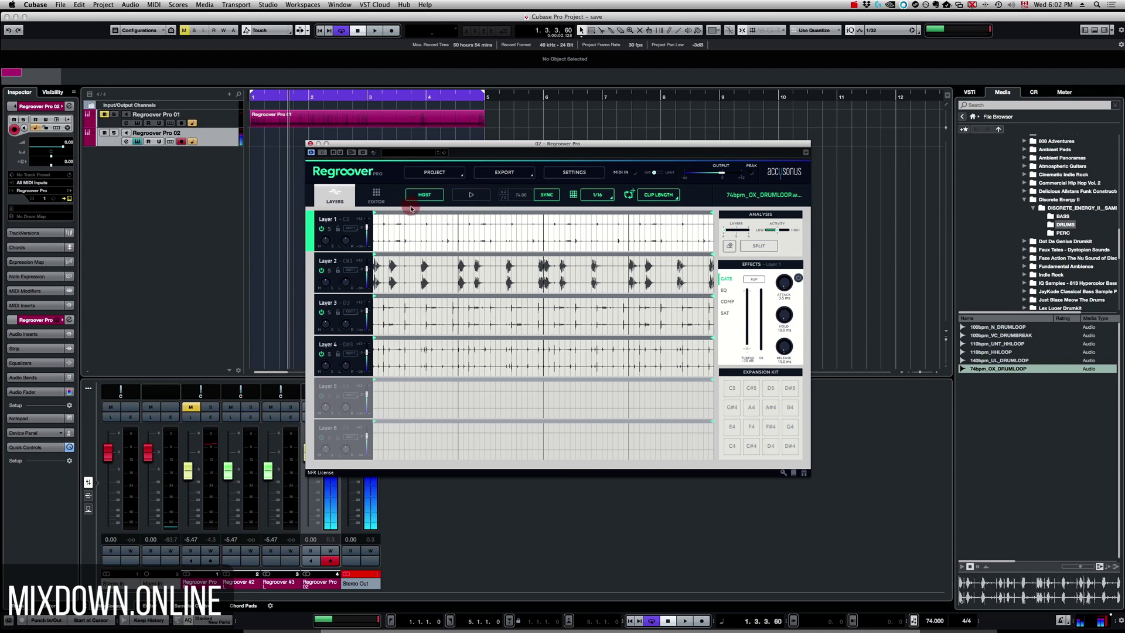
click(472, 195)
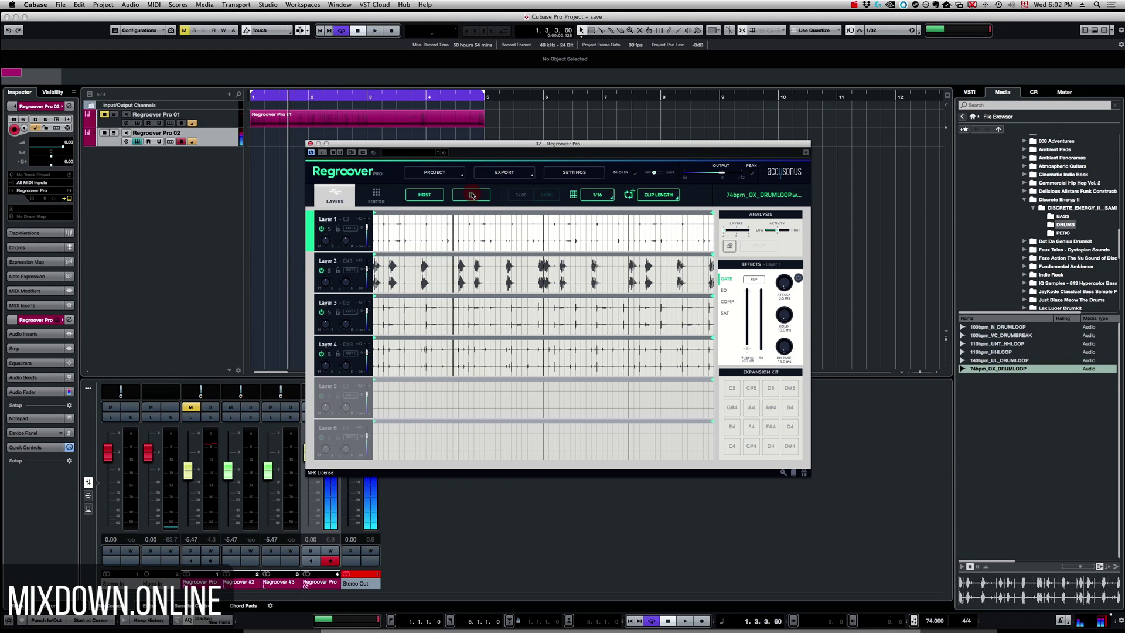
key(space)
click(472, 196)
Audition individual Layer 2 slices and hits.
click(385, 263)
click(375, 258)
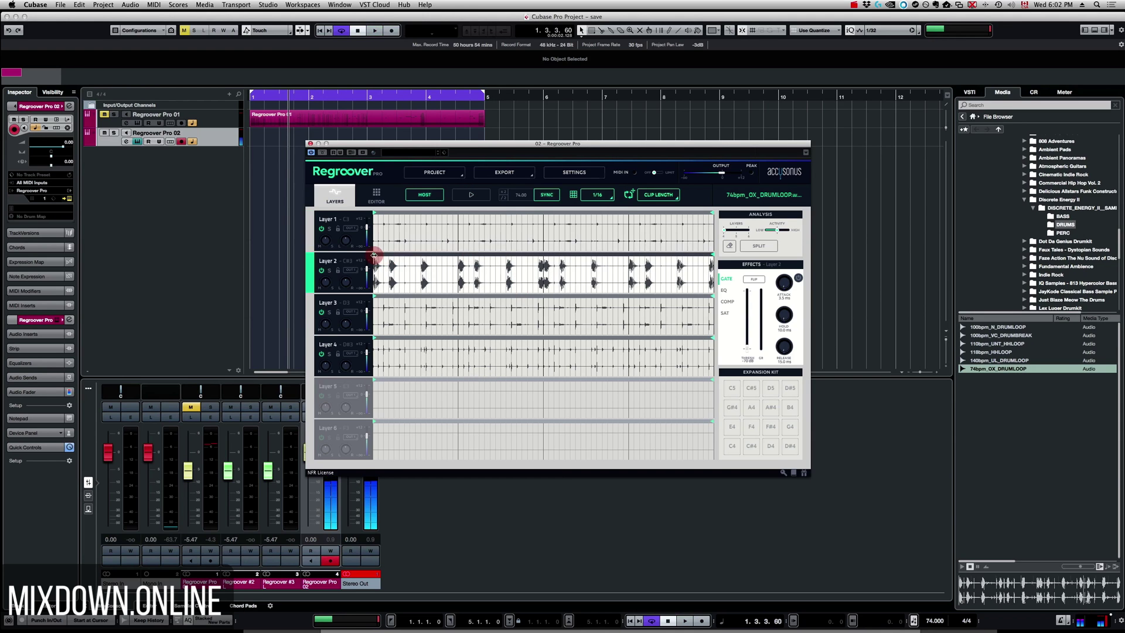
click(460, 261)
mouse_move(458, 261)
mouse_down()
mouse_move(709, 258)
mouse_move(481, 262)
mouse_up()
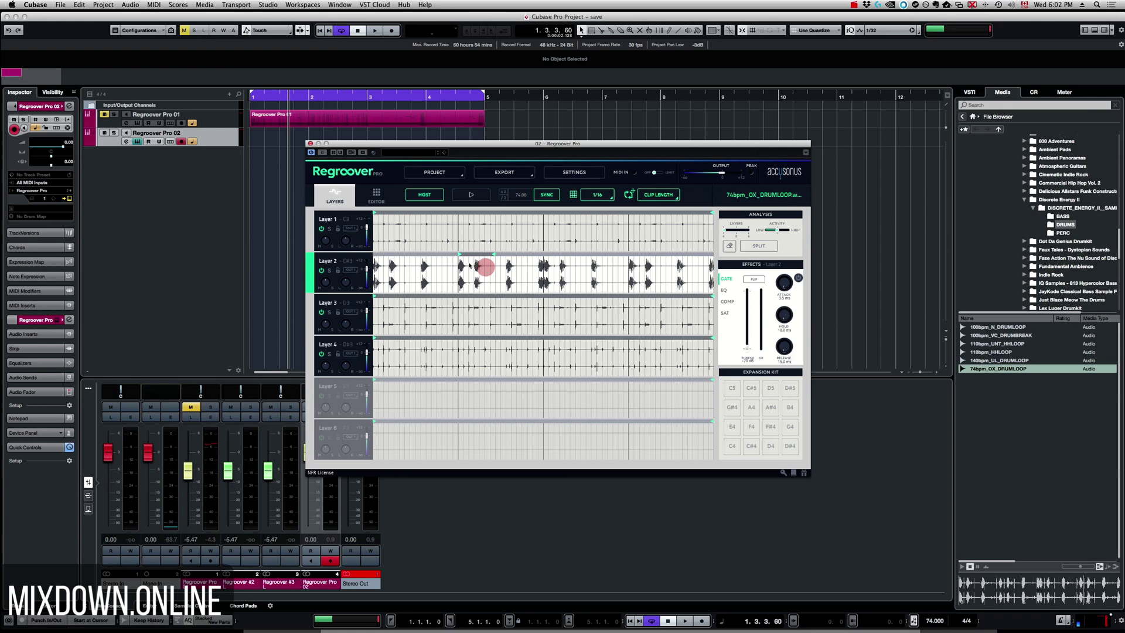
click(392, 286)
Solo Layer 2, play it, and stretch its selected region slightly to the right.
click(330, 271)
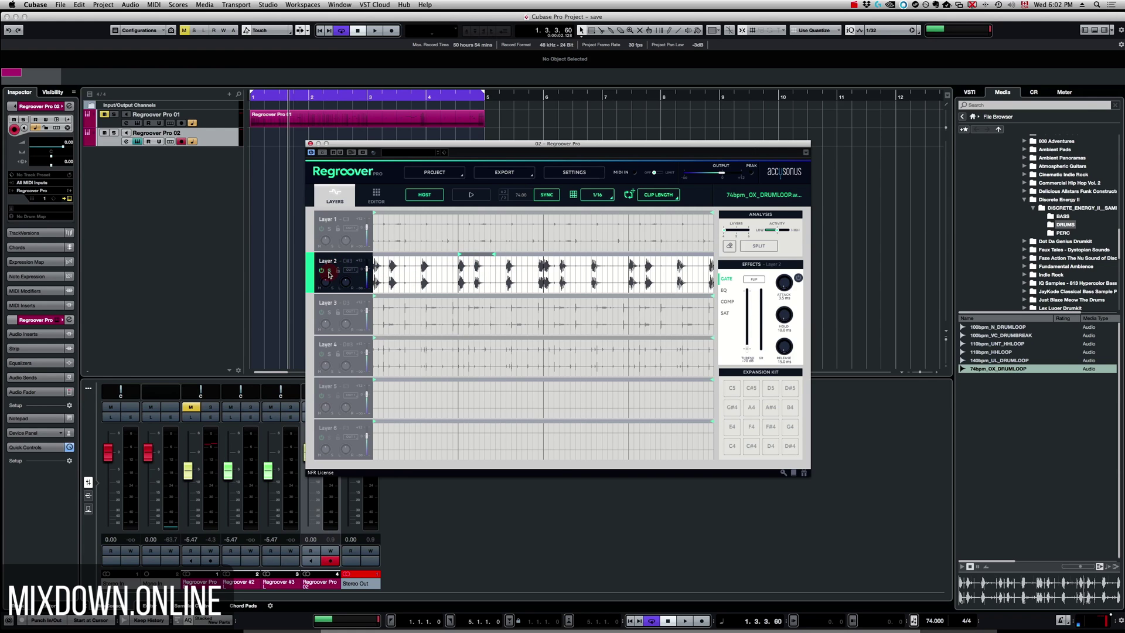
click(474, 198)
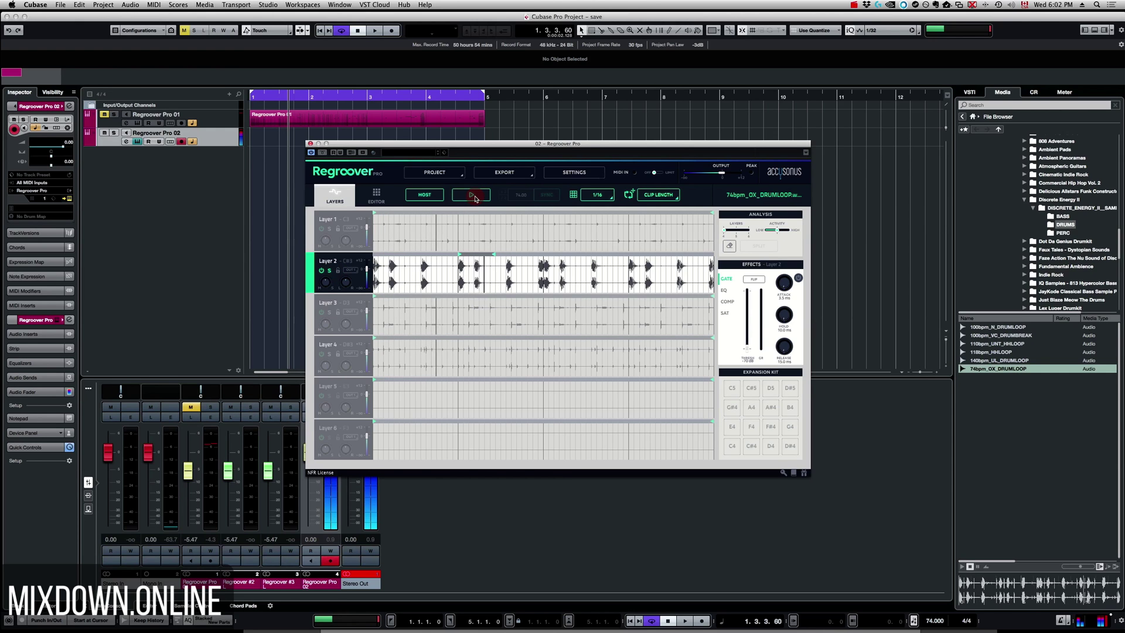
click(473, 196)
click(490, 257)
drag(489, 258, 498, 255)
click(483, 195)
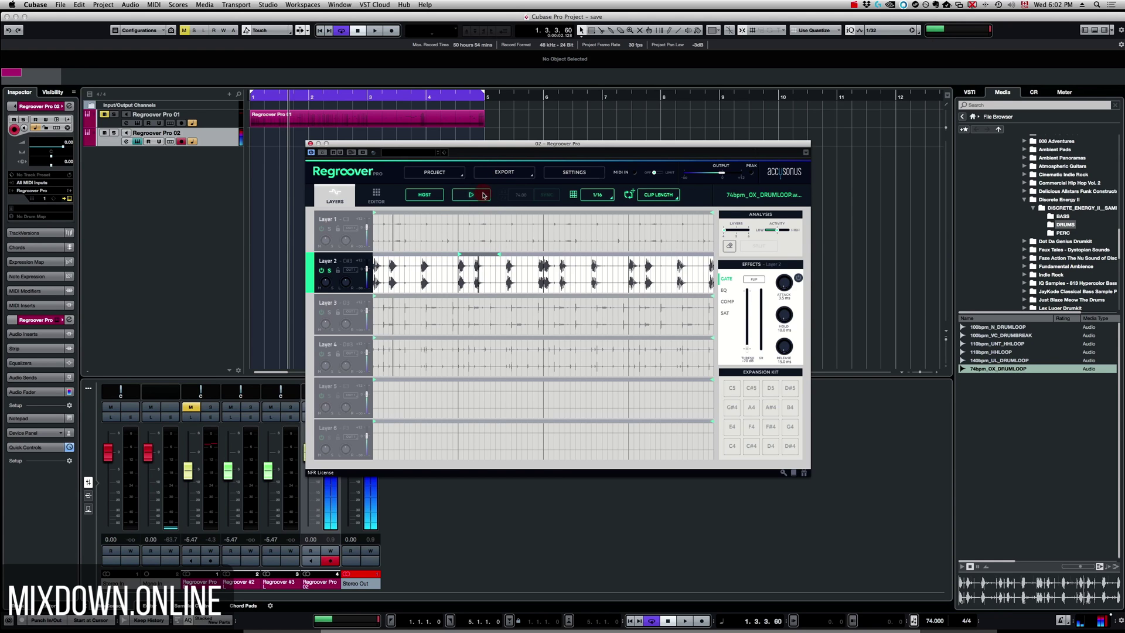
click(483, 196)
Take Layer 2 out of solo and play the loop with all layers.
click(320, 266)
click(332, 274)
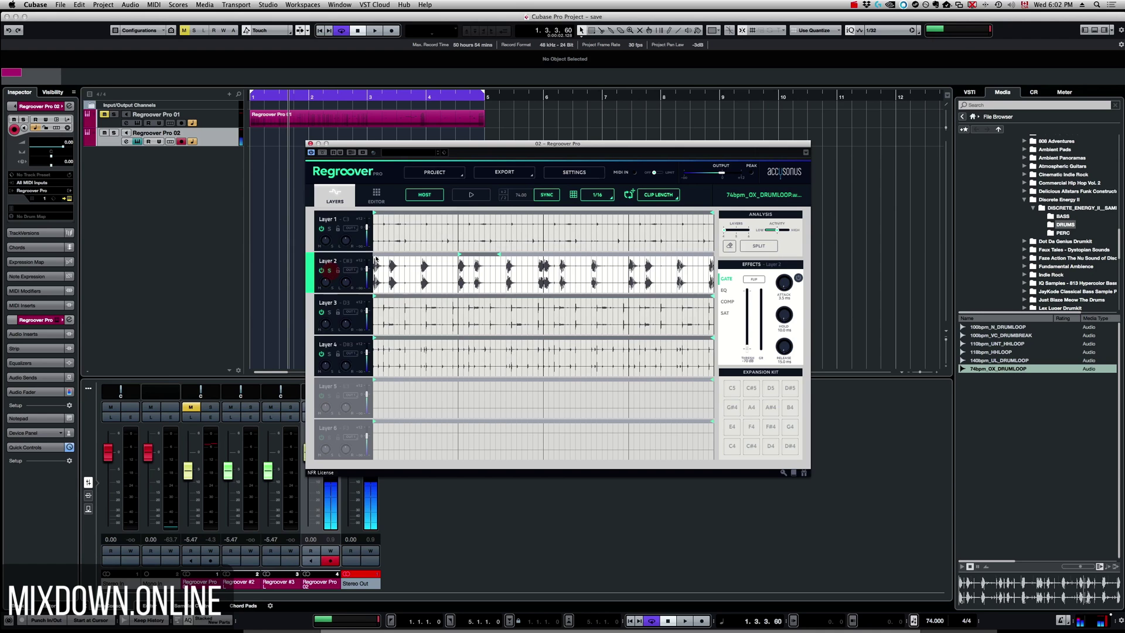
click(472, 195)
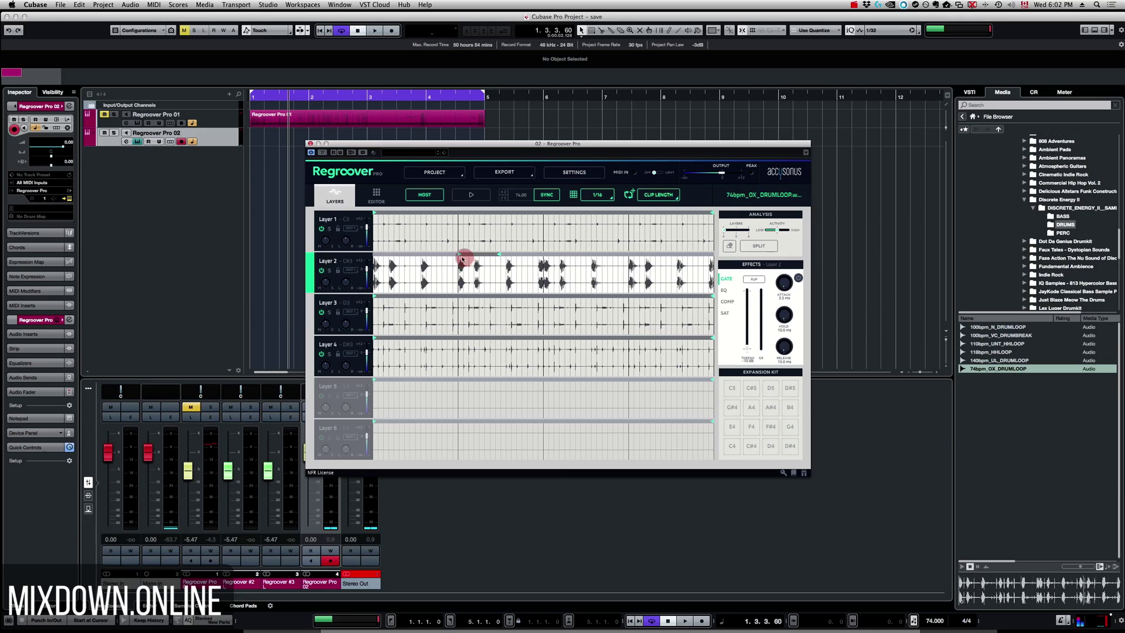
Adjust the Layer 2 lane selection, set the grid from 1/16 to OFF, and enable HOST sync.
drag(464, 256, 392, 257)
drag(504, 257, 500, 254)
click(752, 249)
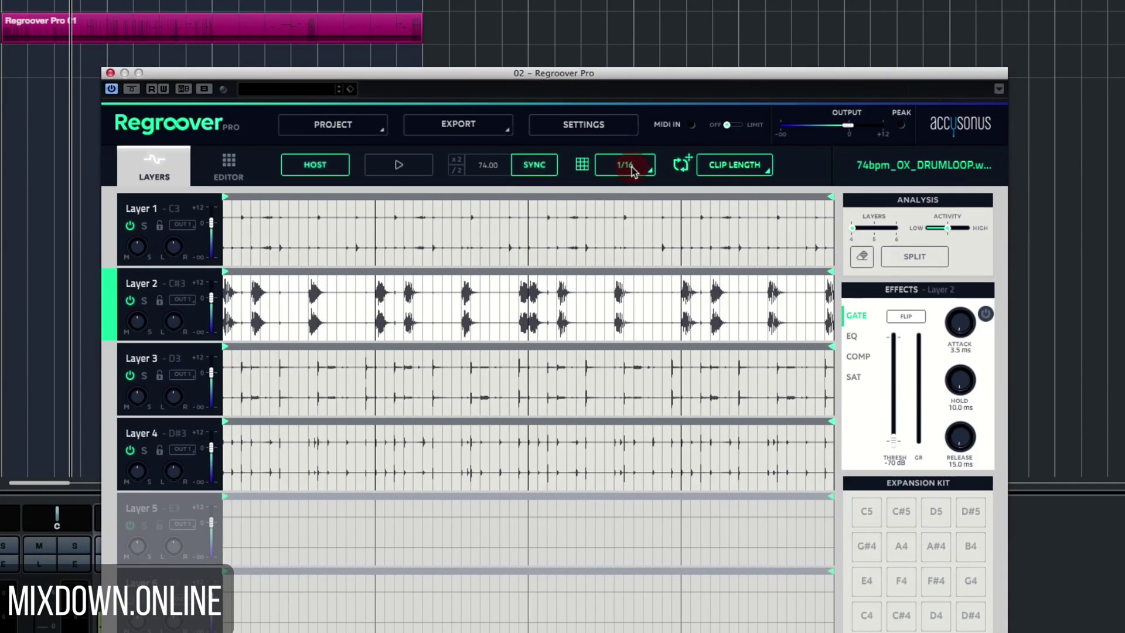
click(600, 196)
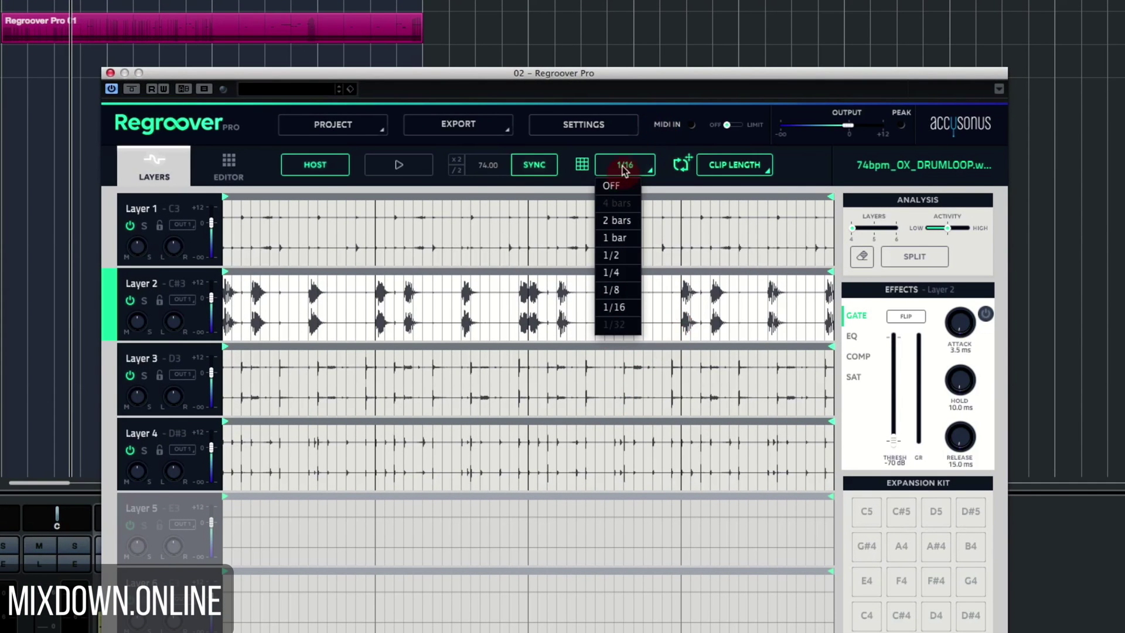
click(613, 187)
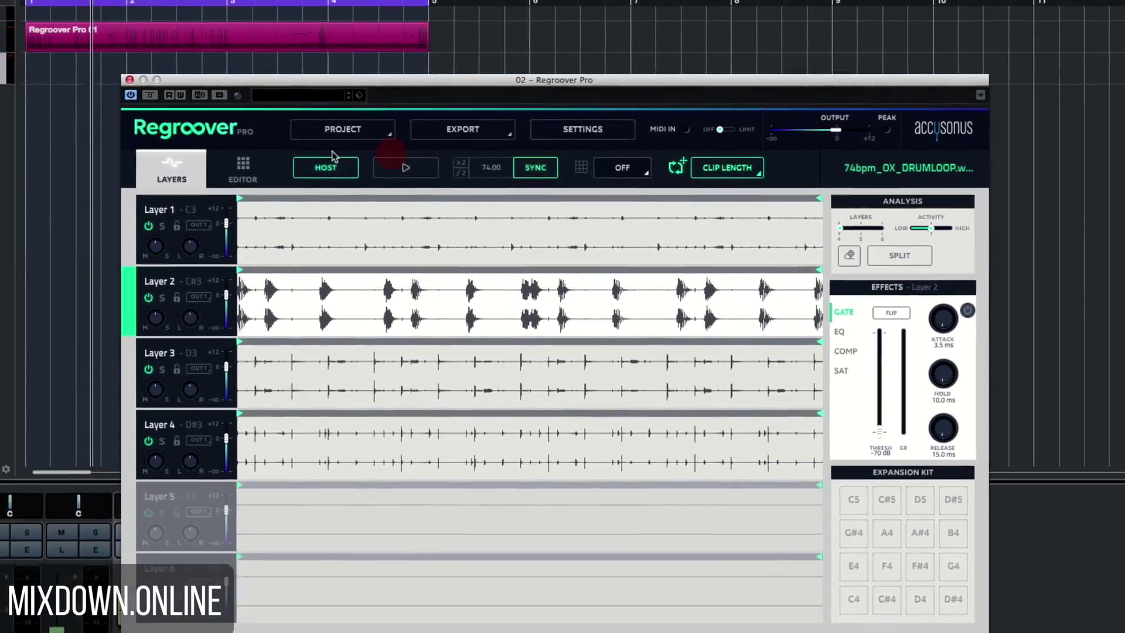
click(315, 164)
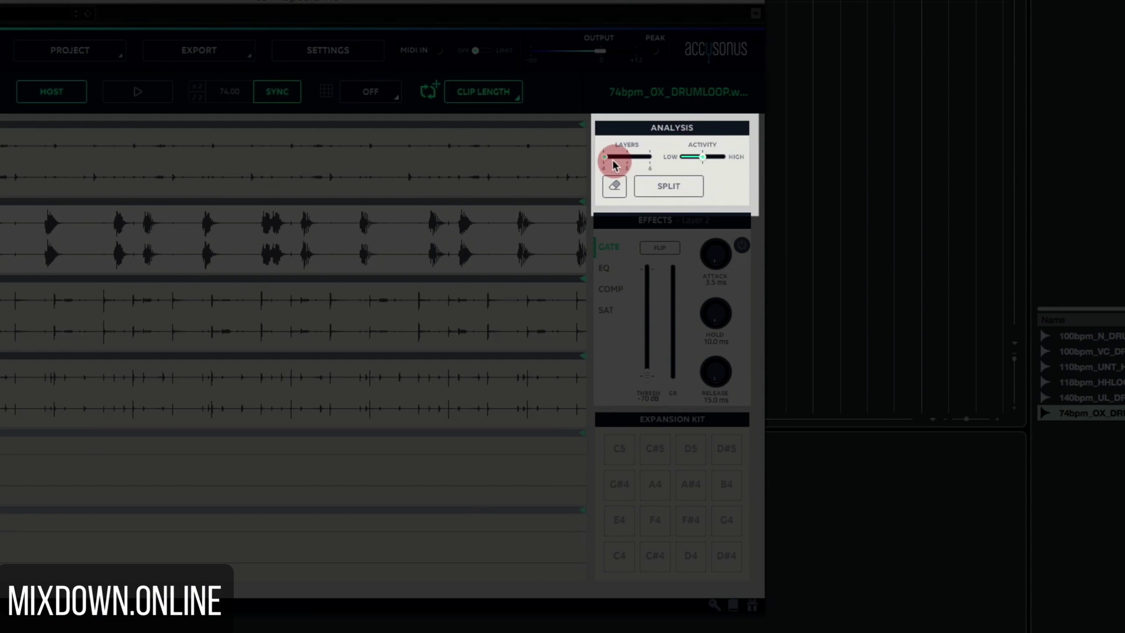
Raise the Layers slider from 4 to 6 and split the loop again.
drag(613, 159, 652, 157)
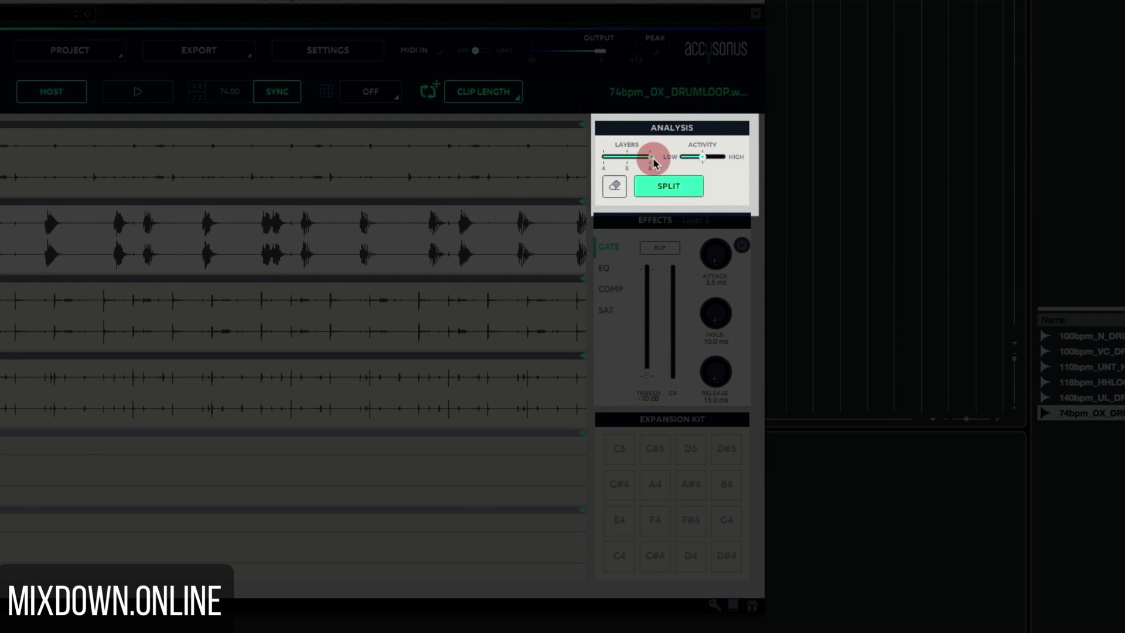
click(666, 186)
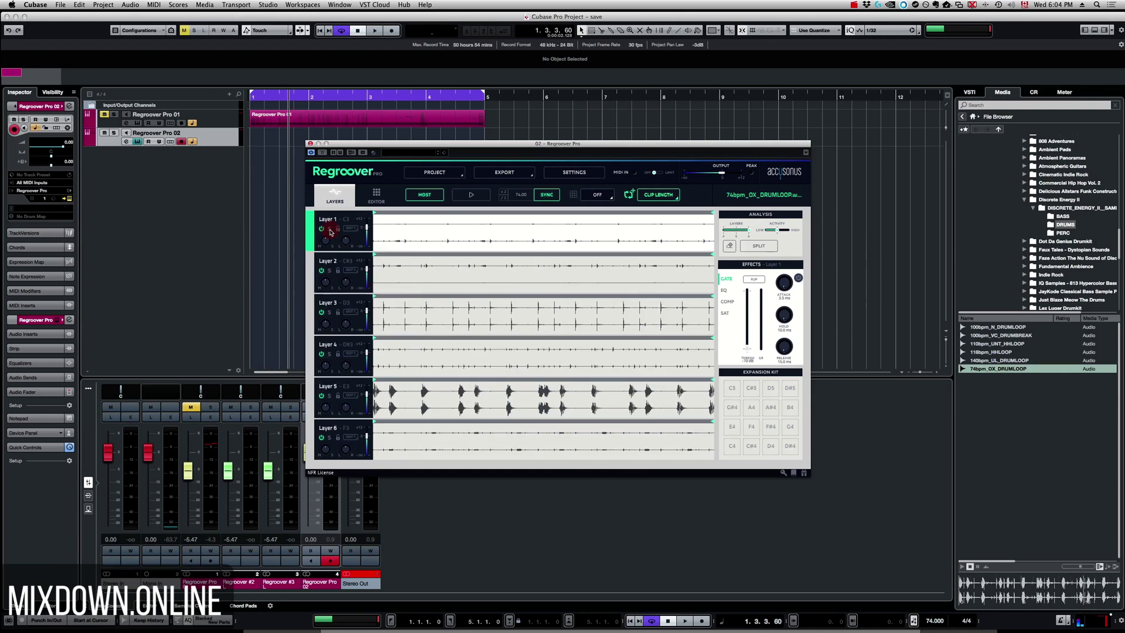
click(330, 231)
key(space)
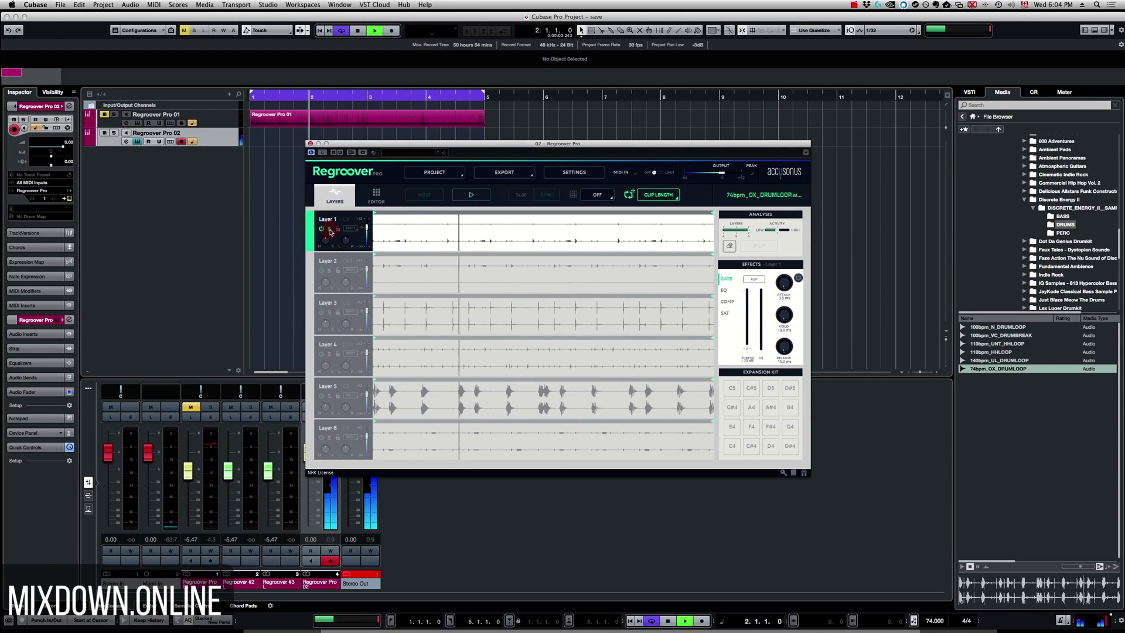
key(space)
click(330, 230)
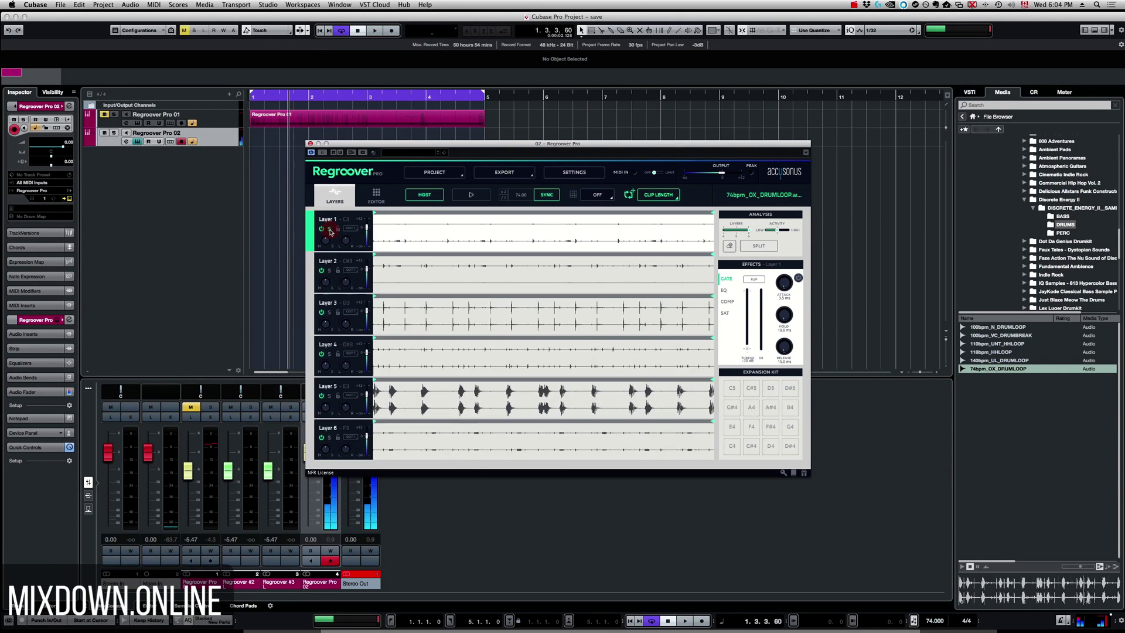
click(330, 271)
key(space)
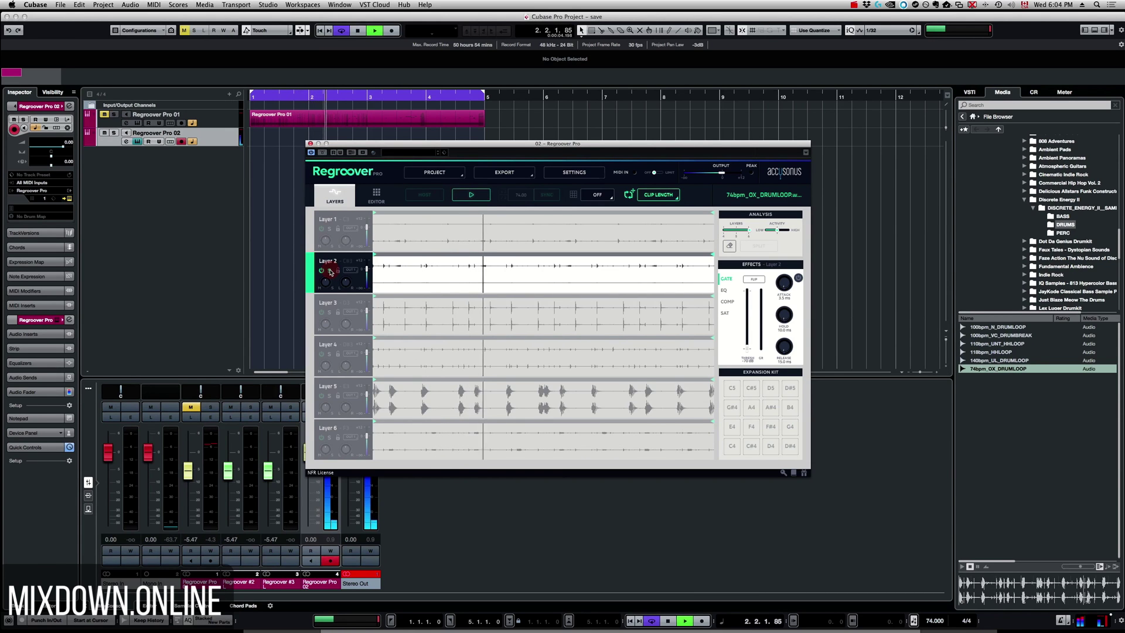
key(space)
click(330, 271)
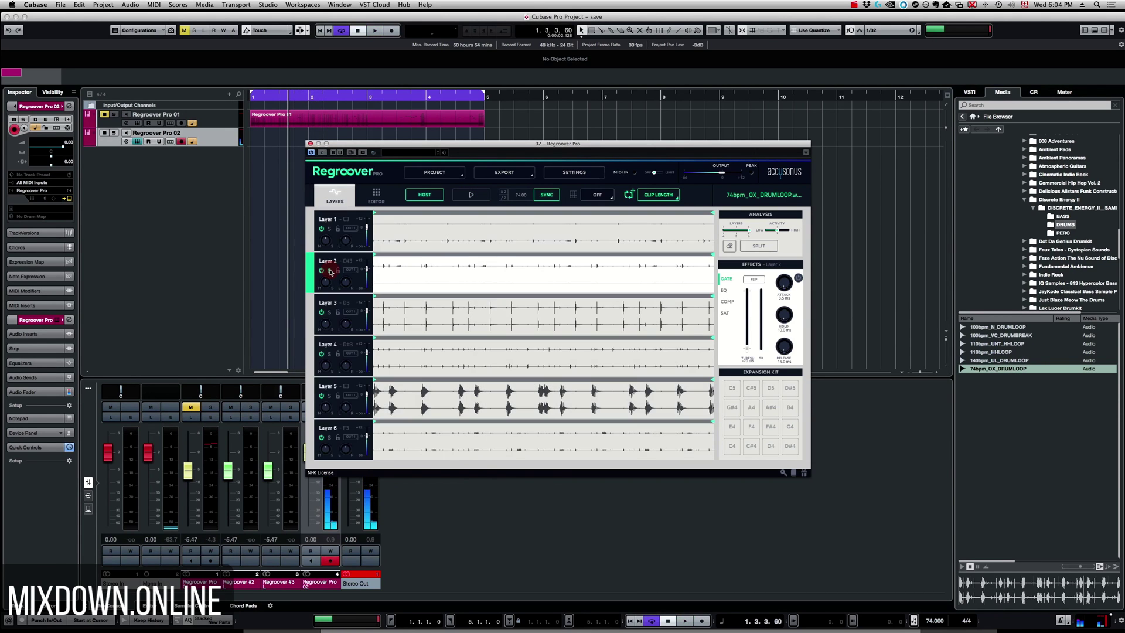
click(330, 313)
key(space)
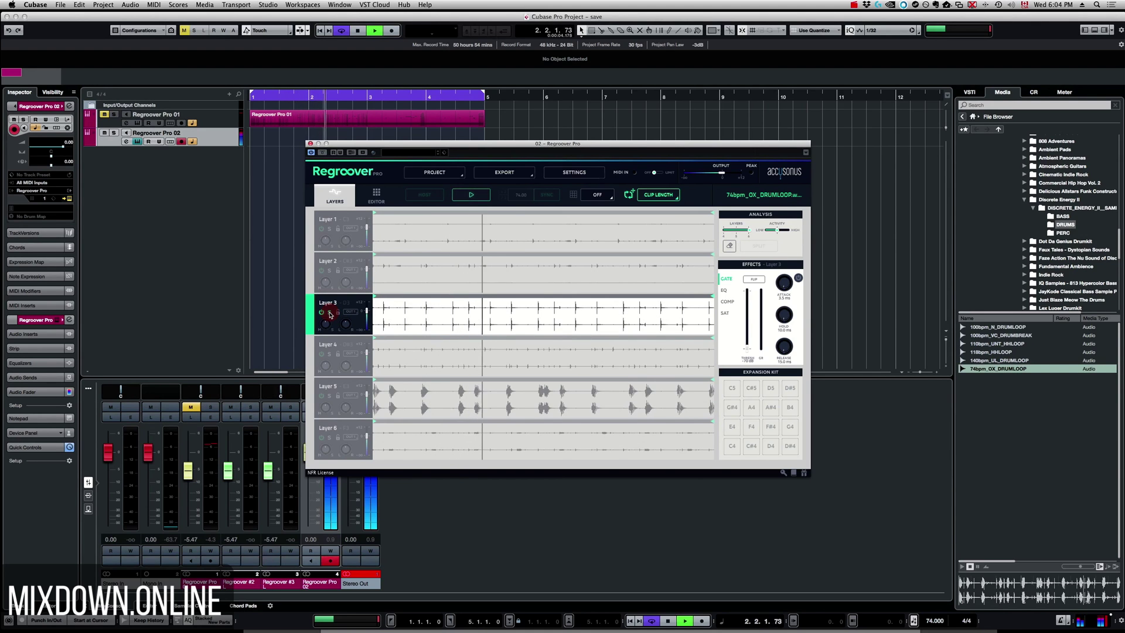
key(space)
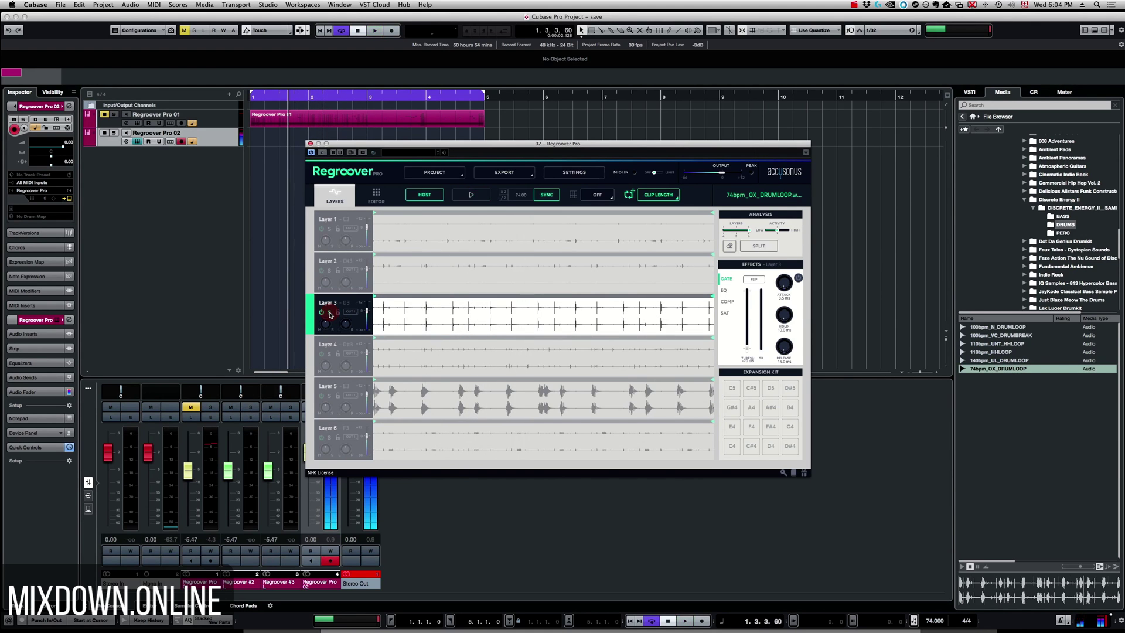
click(330, 314)
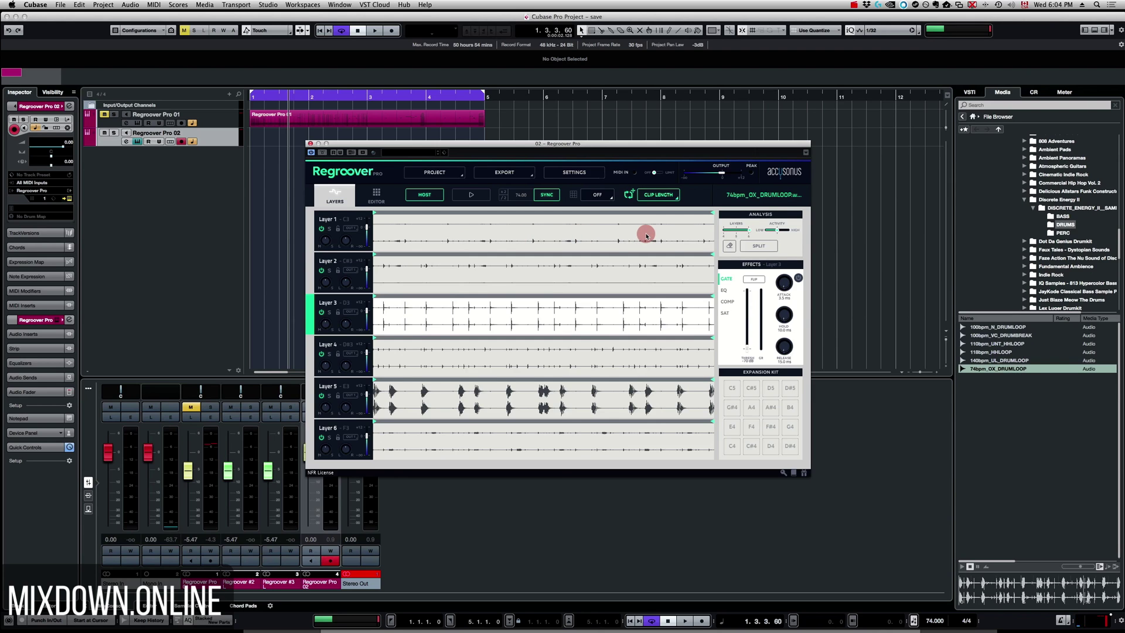
click(547, 237)
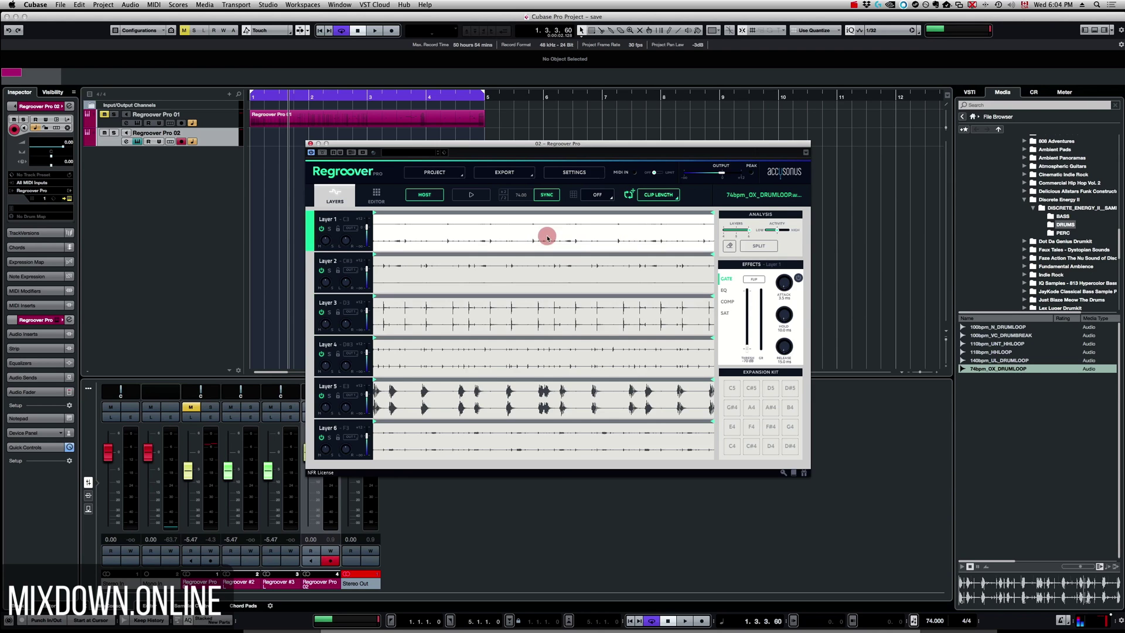
click(456, 276)
click(477, 239)
click(346, 449)
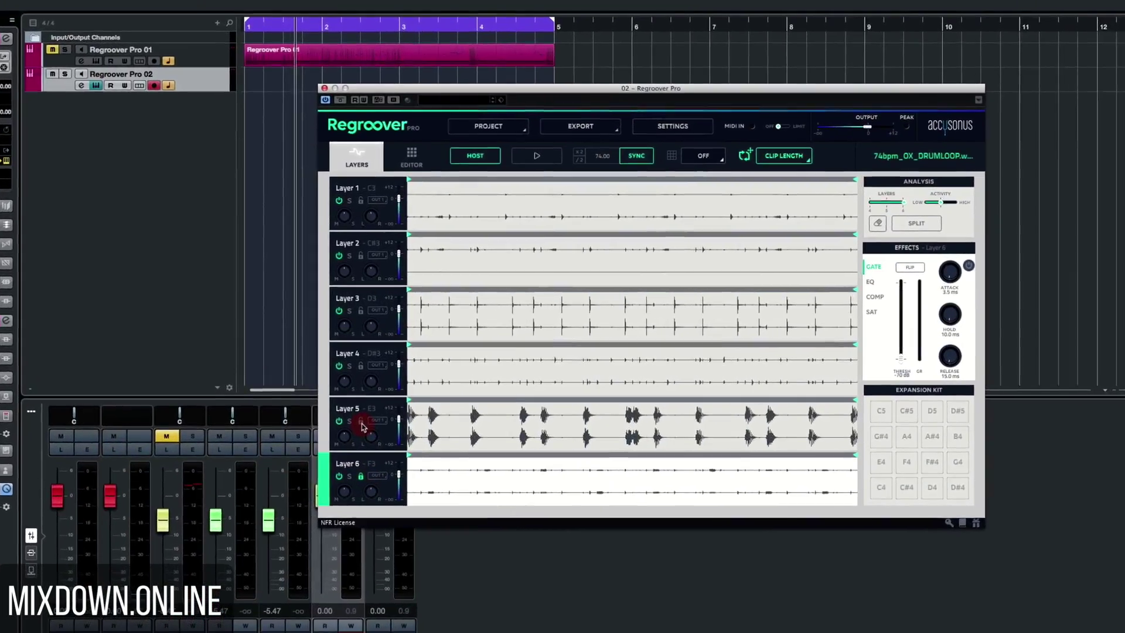
click(339, 403)
click(372, 380)
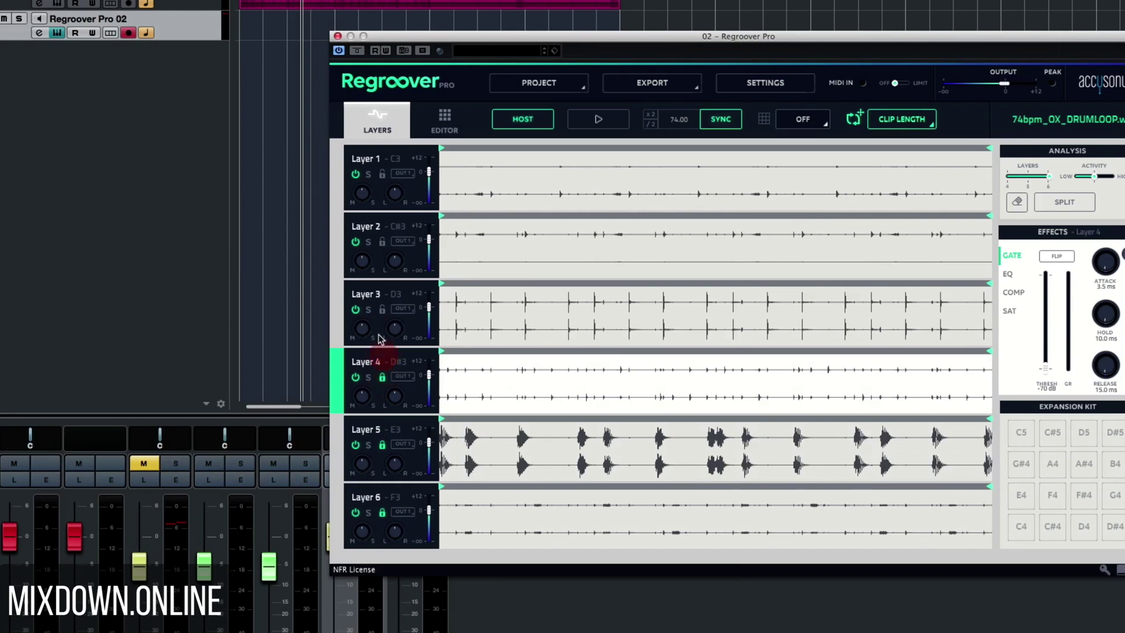
click(382, 311)
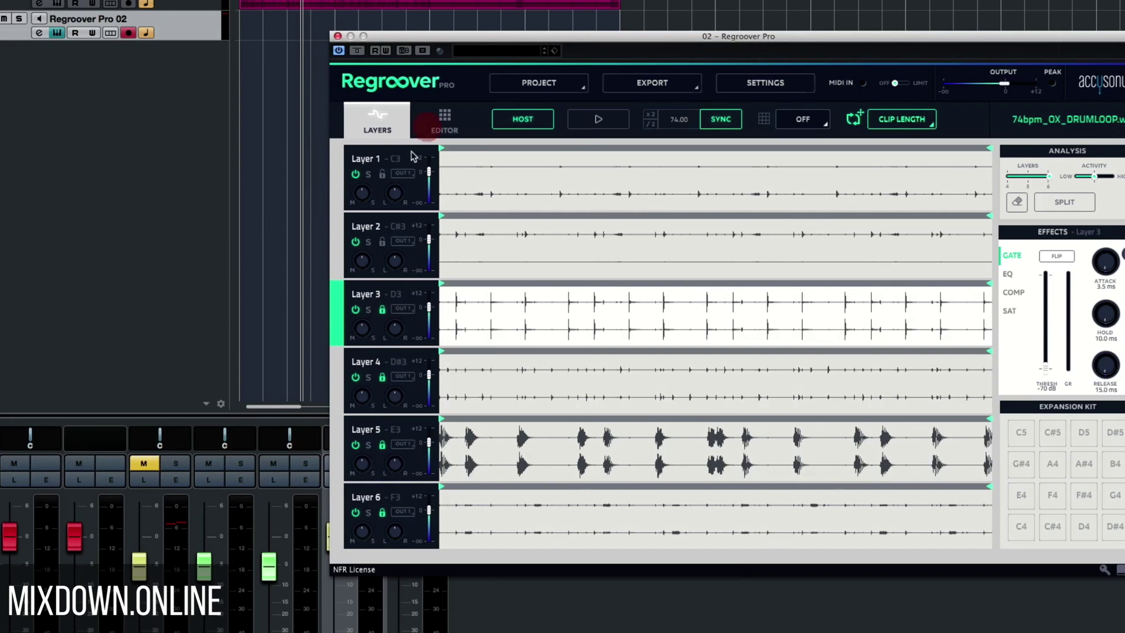
Mark Layer 1 from clip start to end with the re-split tool and run SPLIT.
click(1015, 205)
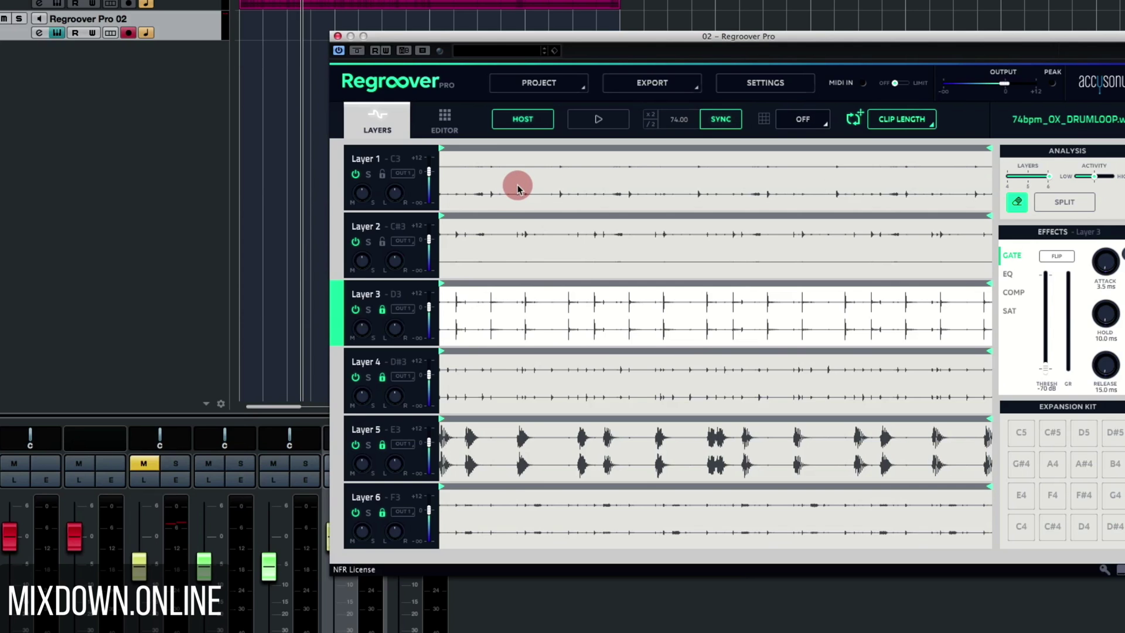
click(518, 184)
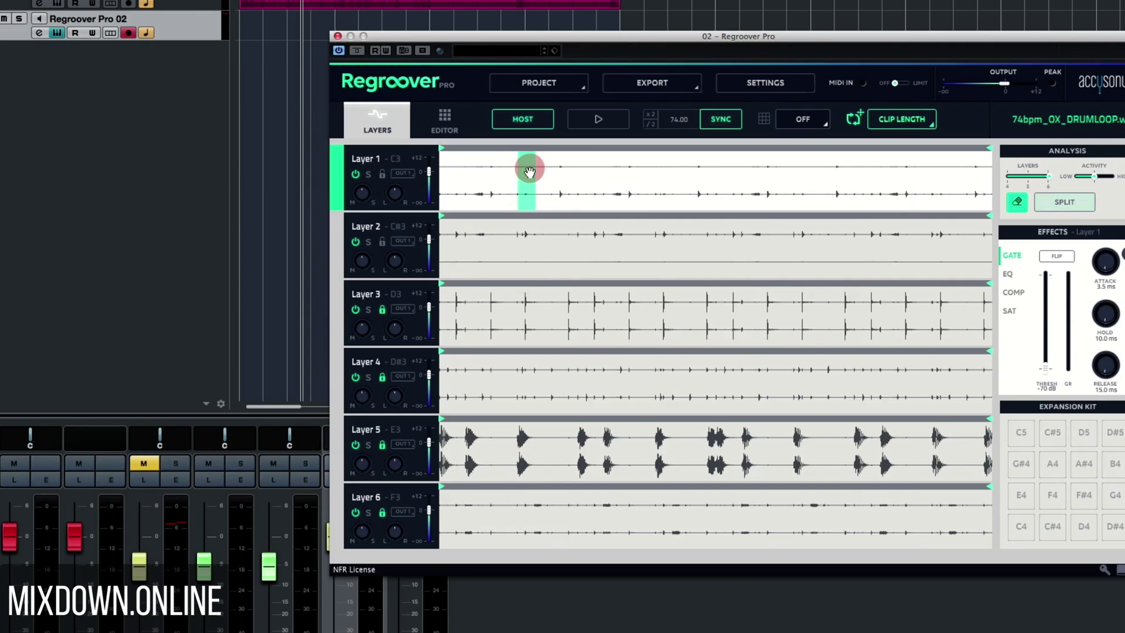
drag(529, 175, 907, 173)
drag(604, 174, 992, 174)
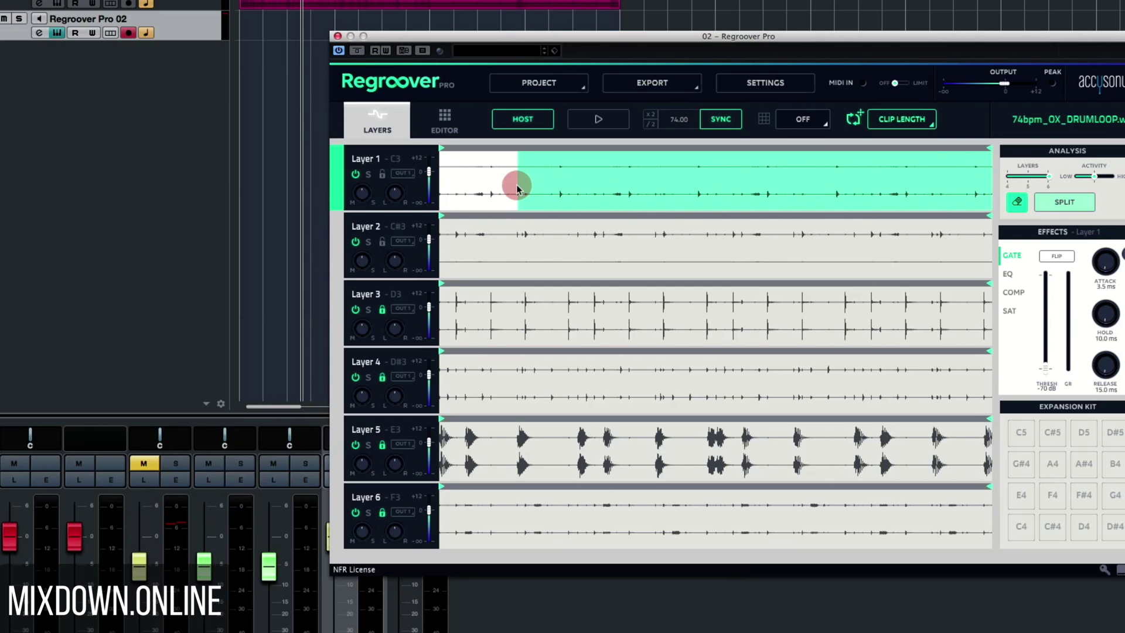
drag(519, 187, 434, 186)
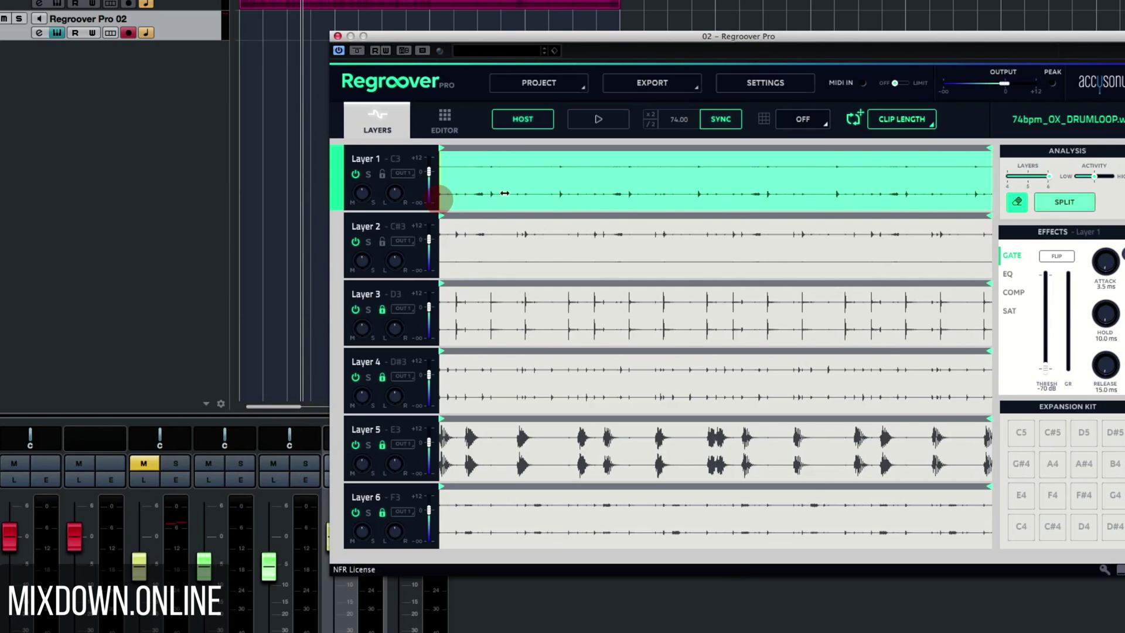
click(1068, 203)
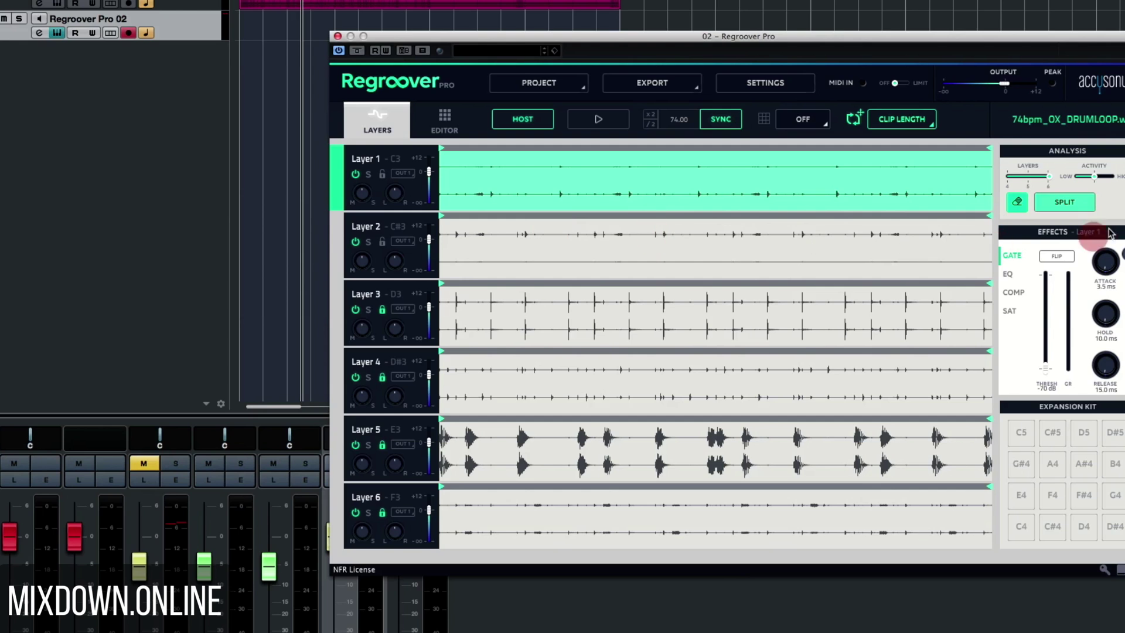
click(1078, 208)
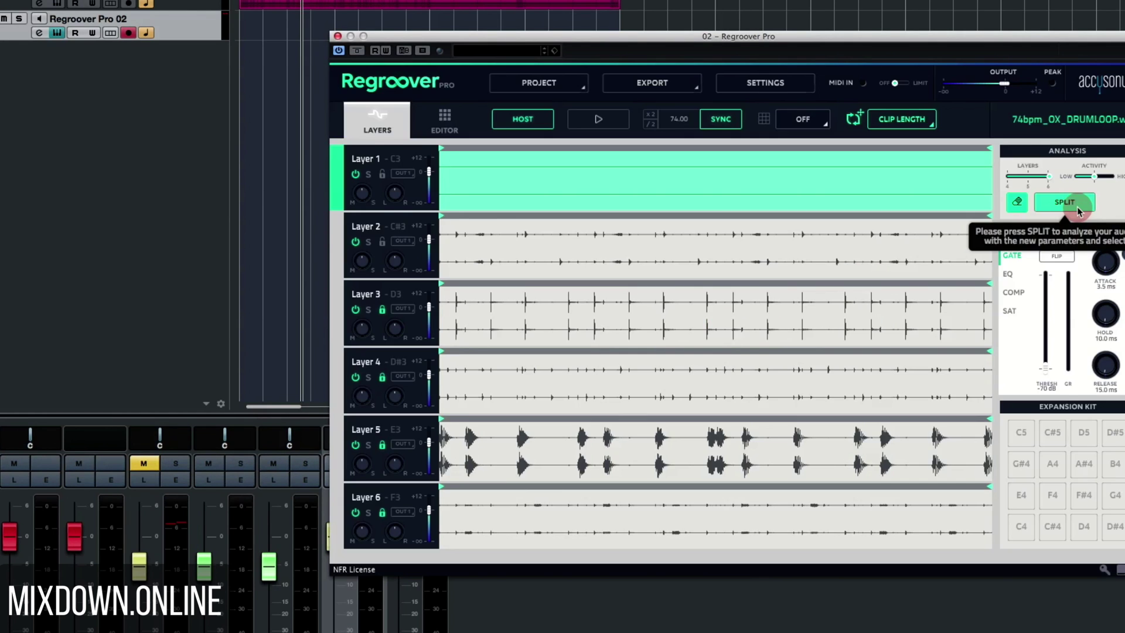
click(472, 237)
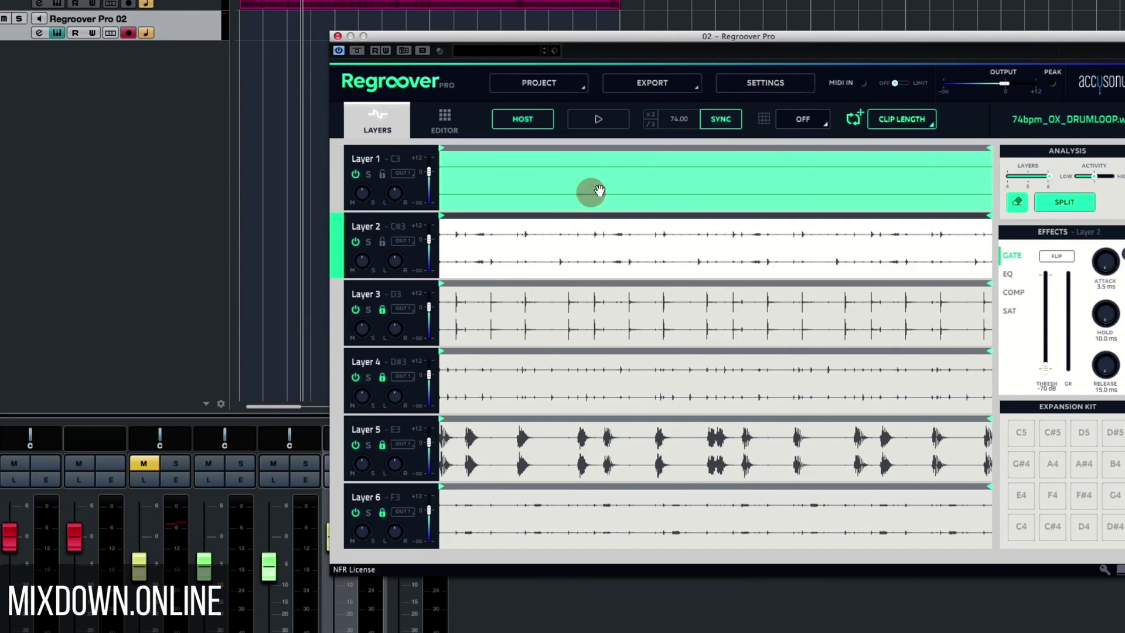
Clear Layer 1's marking, solo and audition Layer 2, then unsolo it.
click(1018, 202)
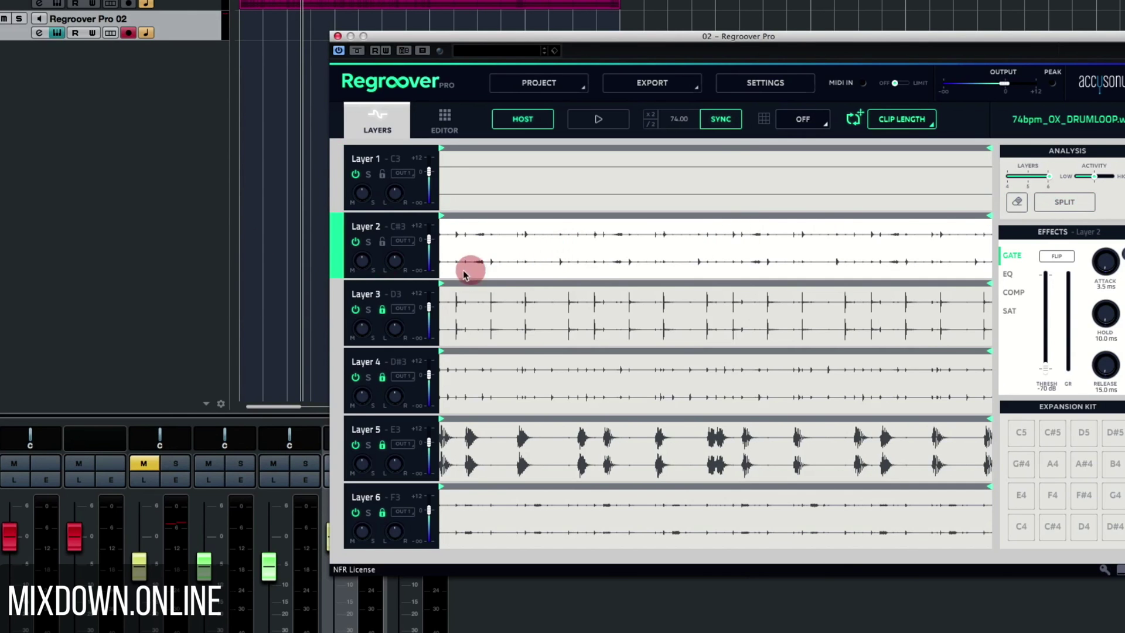
click(368, 242)
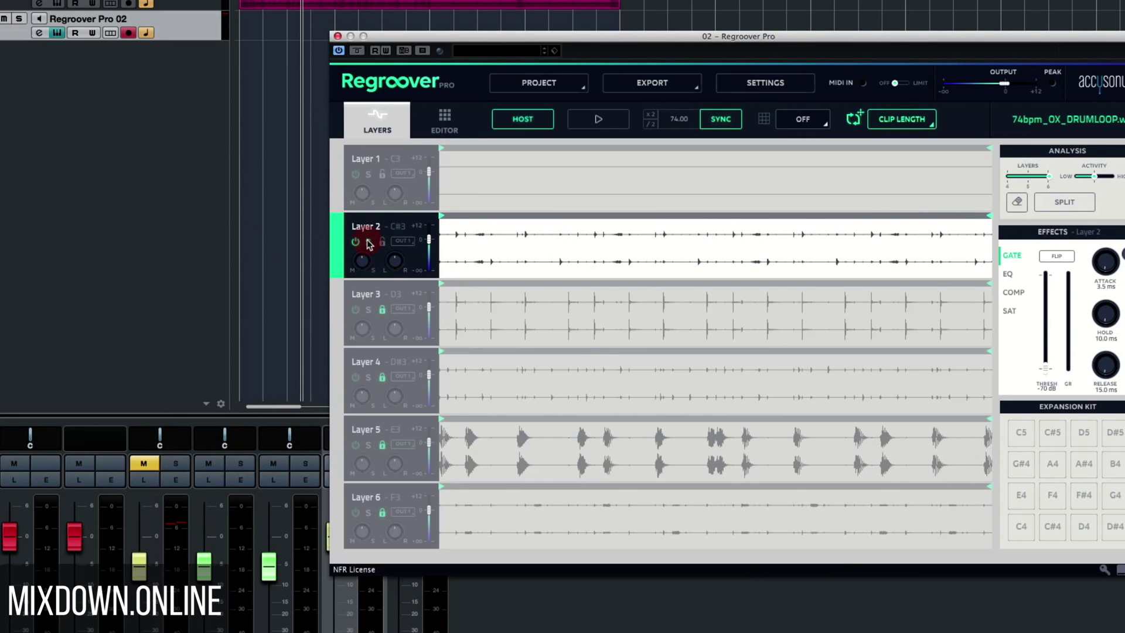
click(586, 243)
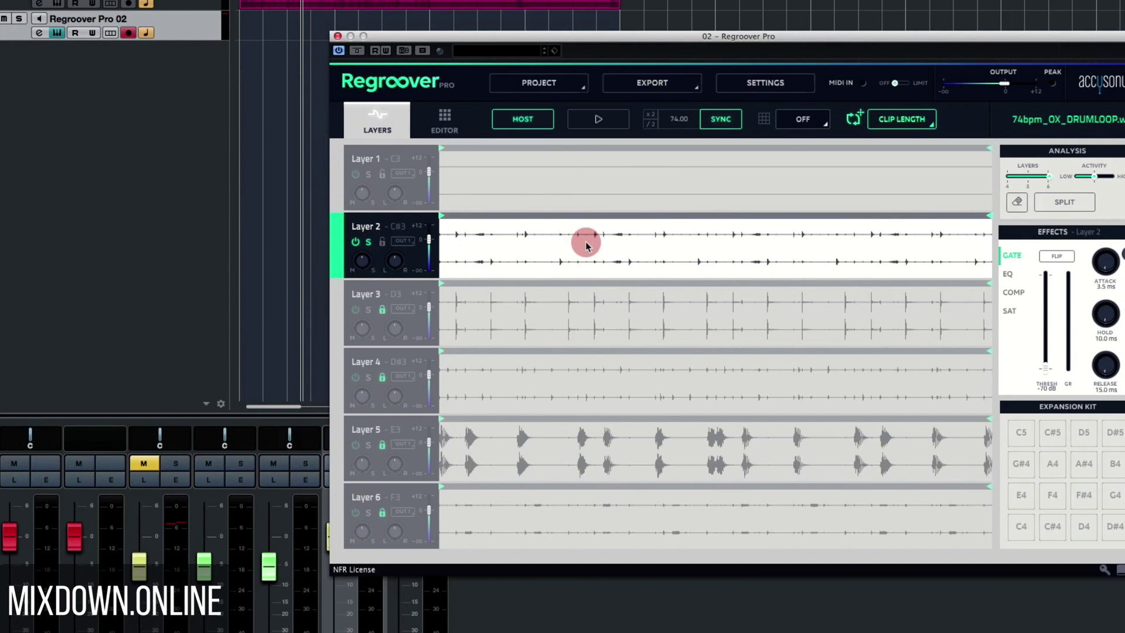
mouse_move(586, 243)
mouse_down()
mouse_move(762, 252)
mouse_move(678, 243)
mouse_up()
key(space)
click(367, 242)
click(599, 260)
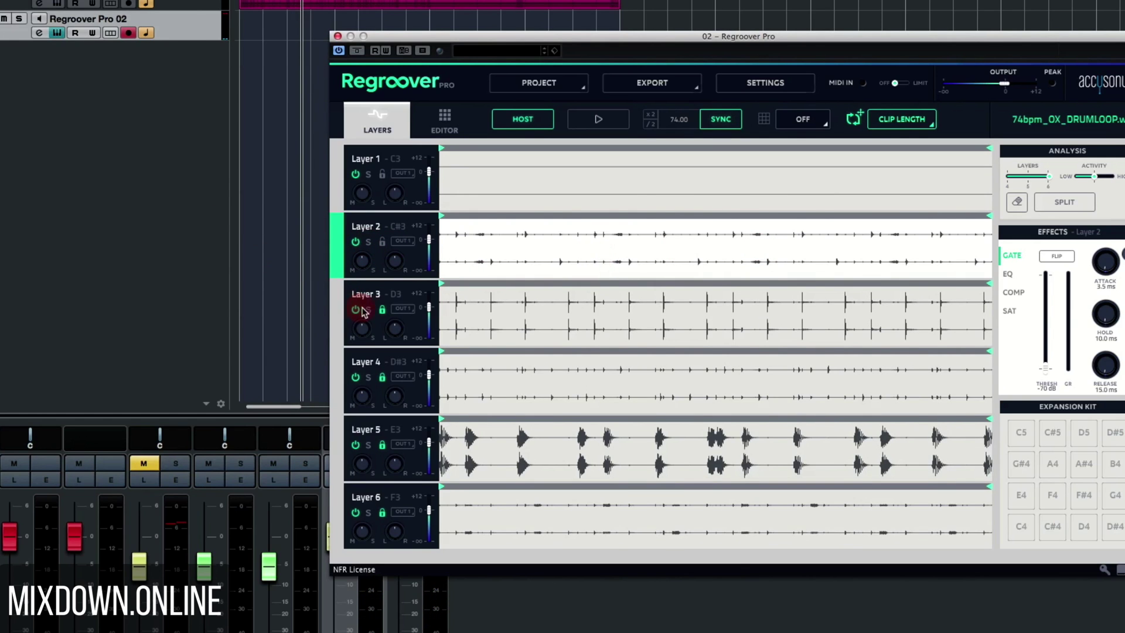
Select Layers 3 through 6, then solo Layer 3 and play it alone.
click(382, 314)
click(383, 380)
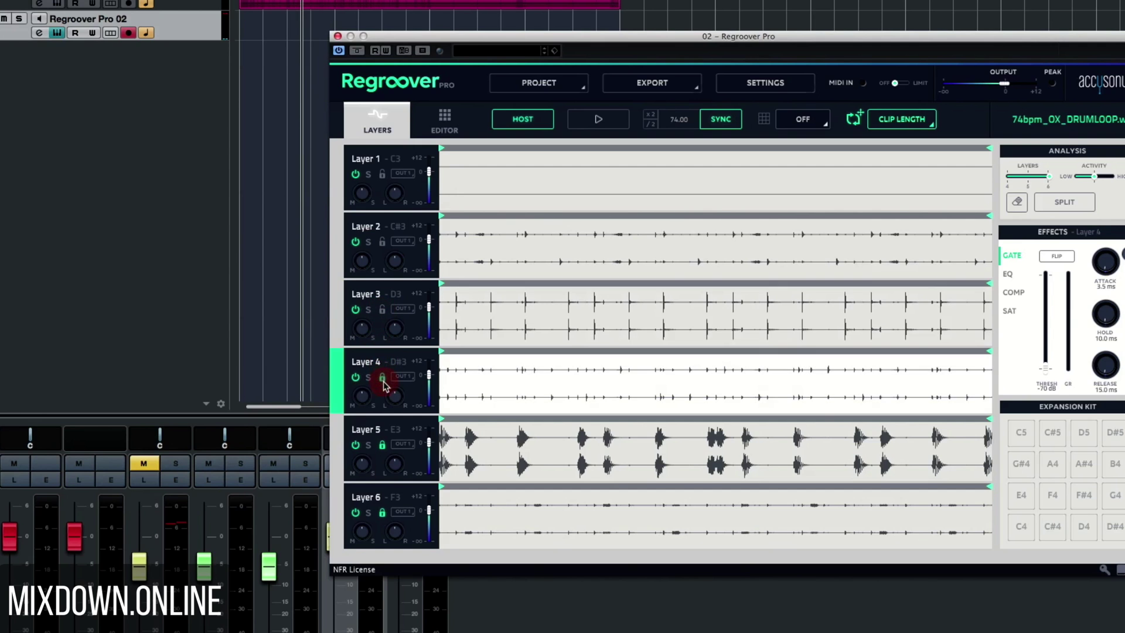
click(381, 455)
click(384, 514)
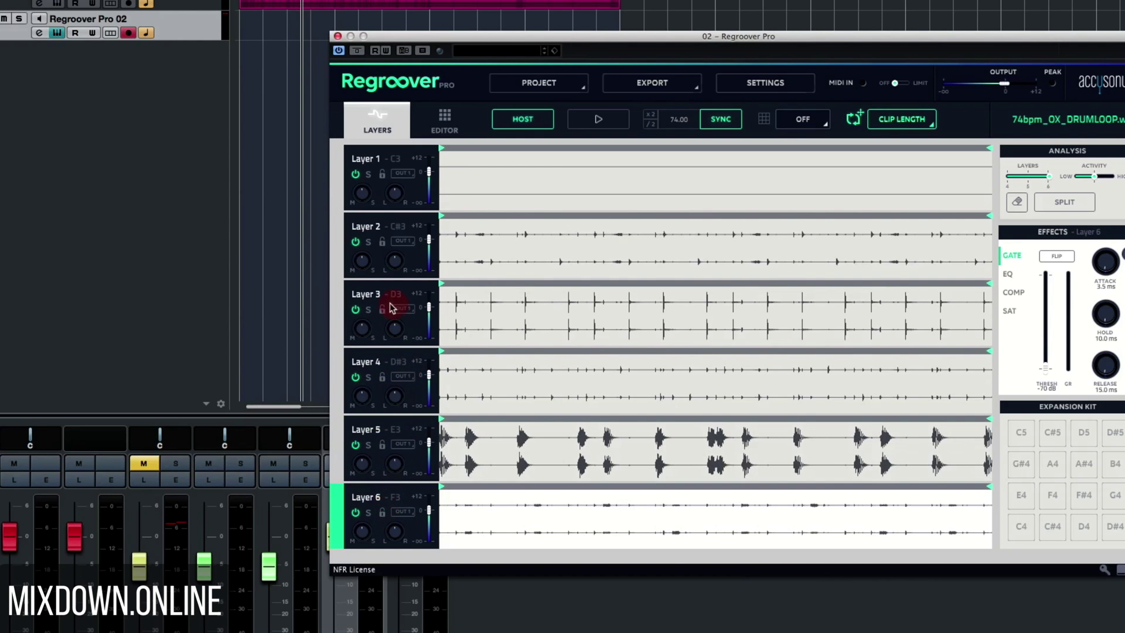
click(368, 311)
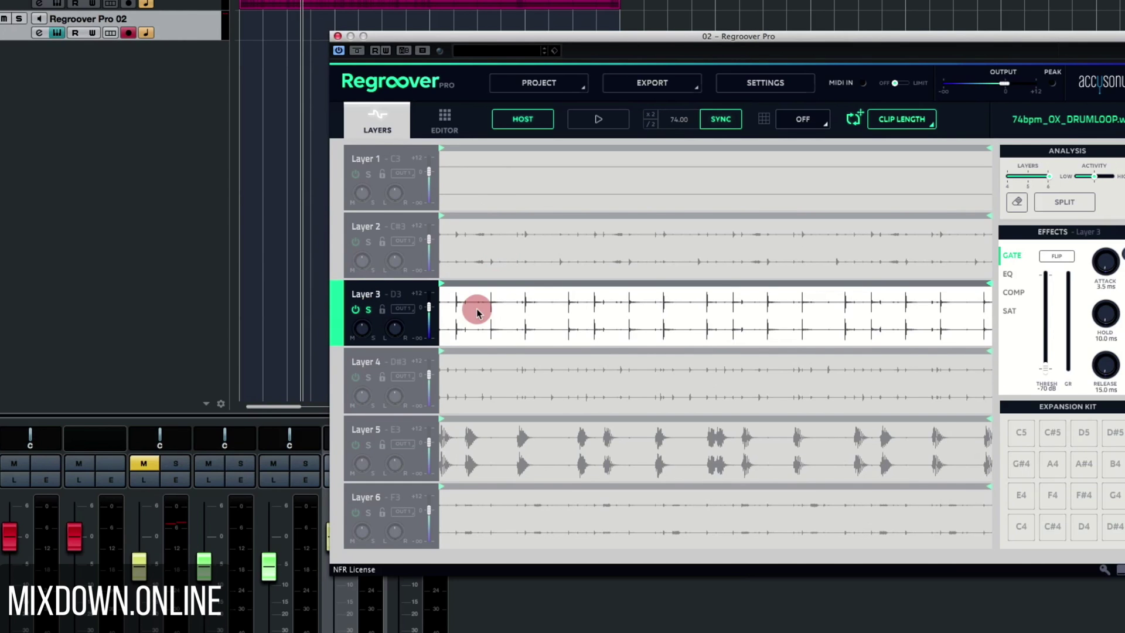
drag(476, 310, 452, 299)
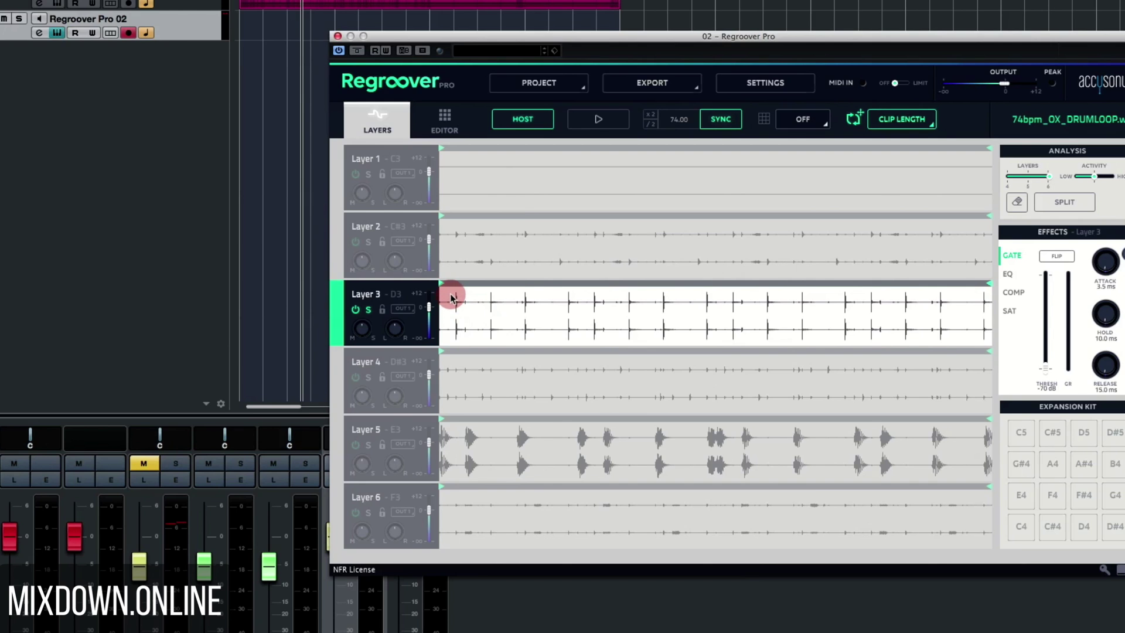
click(451, 298)
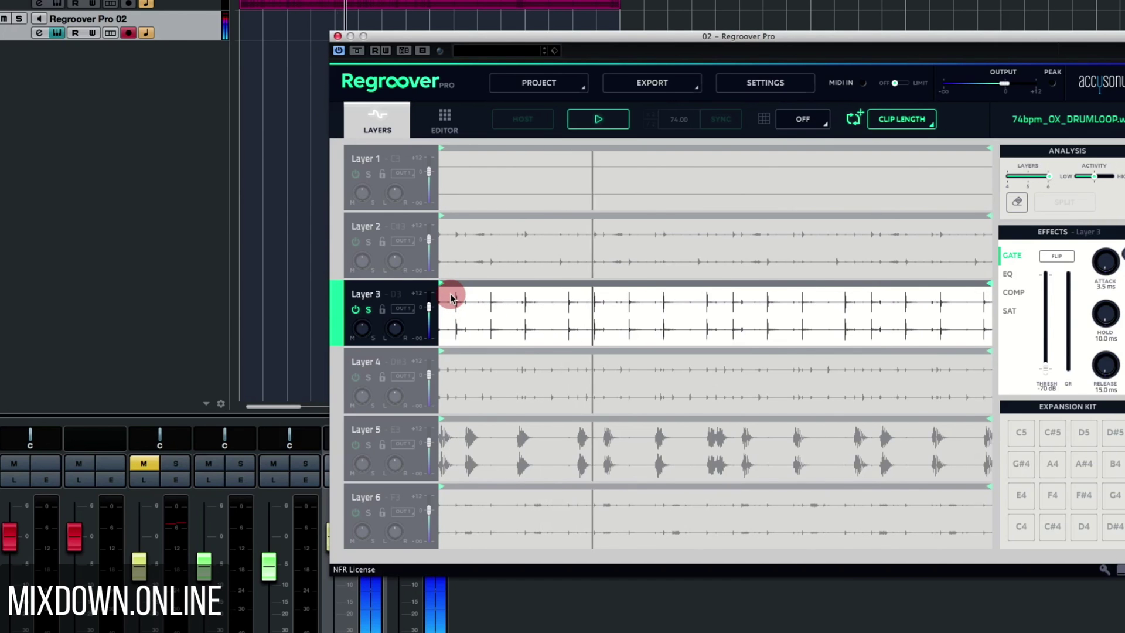
Stop playback and paint three erase slices over Layer 3's opening hits with the eraser tool.
click(681, 318)
click(1015, 206)
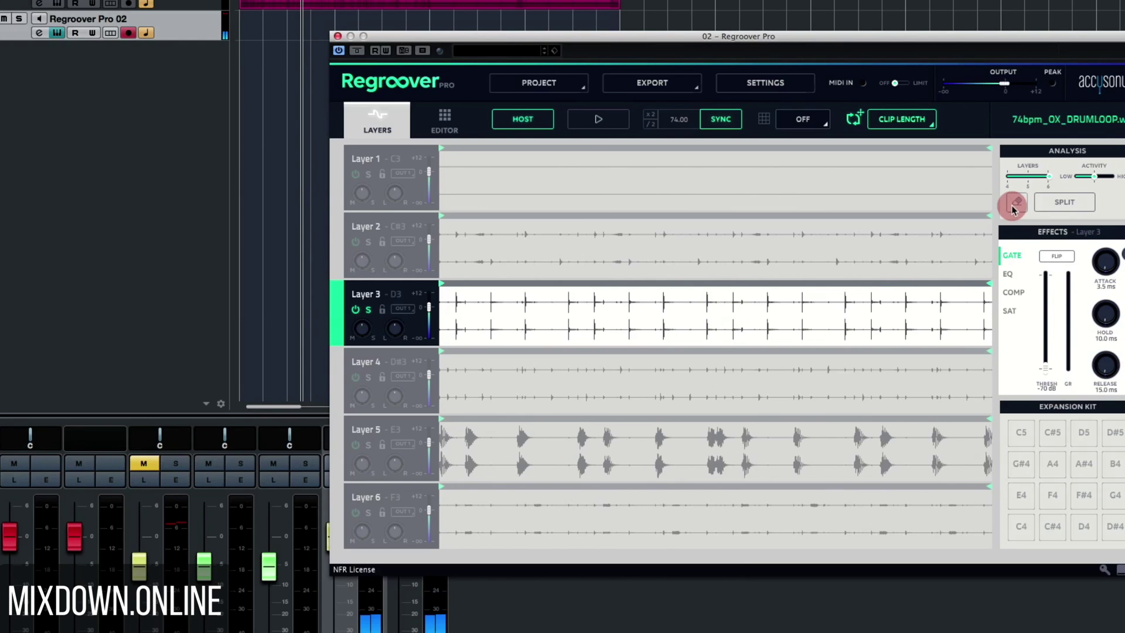
mouse_move(1013, 209)
mouse_down()
mouse_move(570, 384)
mouse_move(500, 297)
mouse_move(507, 314)
mouse_move(490, 334)
mouse_move(510, 318)
mouse_up()
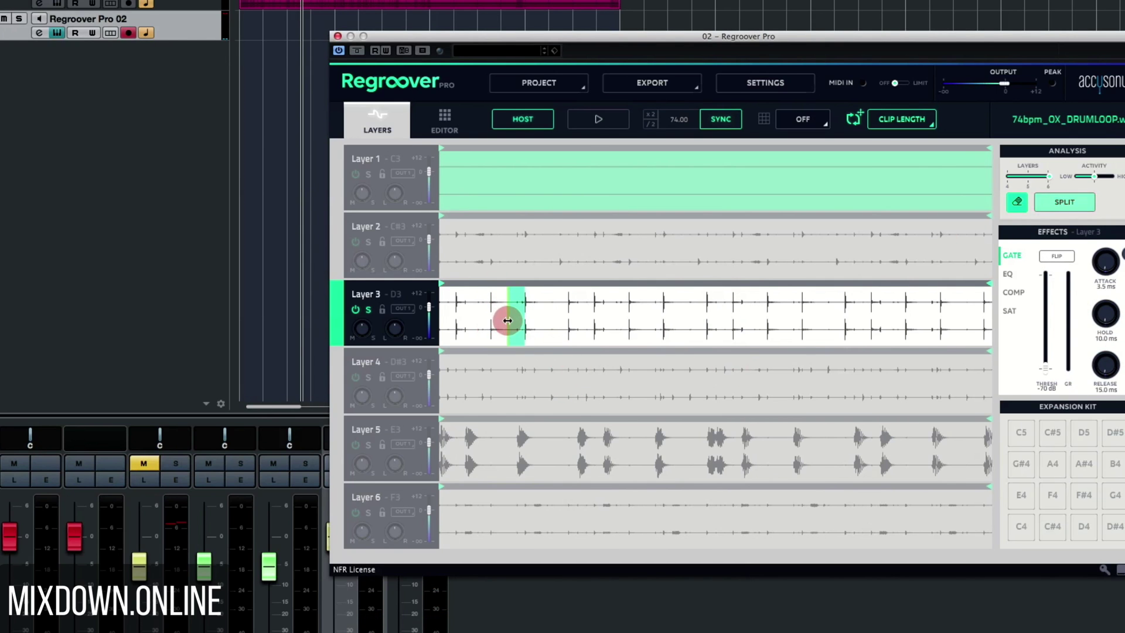
drag(508, 320, 495, 319)
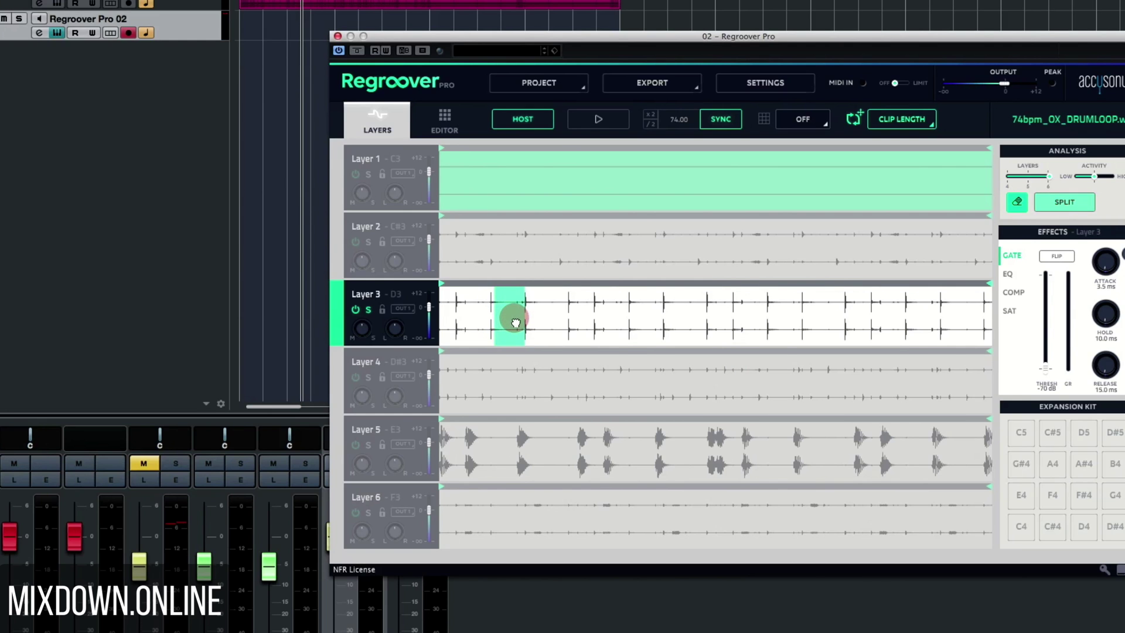
mouse_move(485, 319)
mouse_down()
mouse_move(445, 316)
mouse_move(475, 339)
mouse_move(583, 284)
mouse_move(550, 327)
mouse_move(560, 316)
mouse_move(532, 319)
mouse_up()
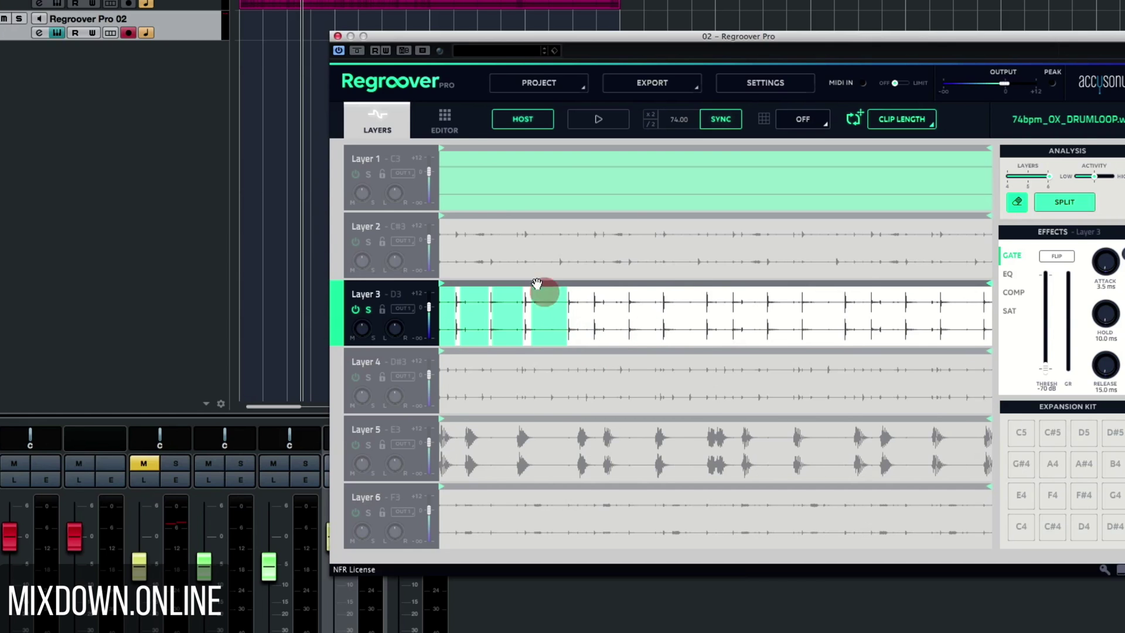
Unsolo Layer 3, then solo Layer 4 and audition it alone before unsoloing.
click(368, 310)
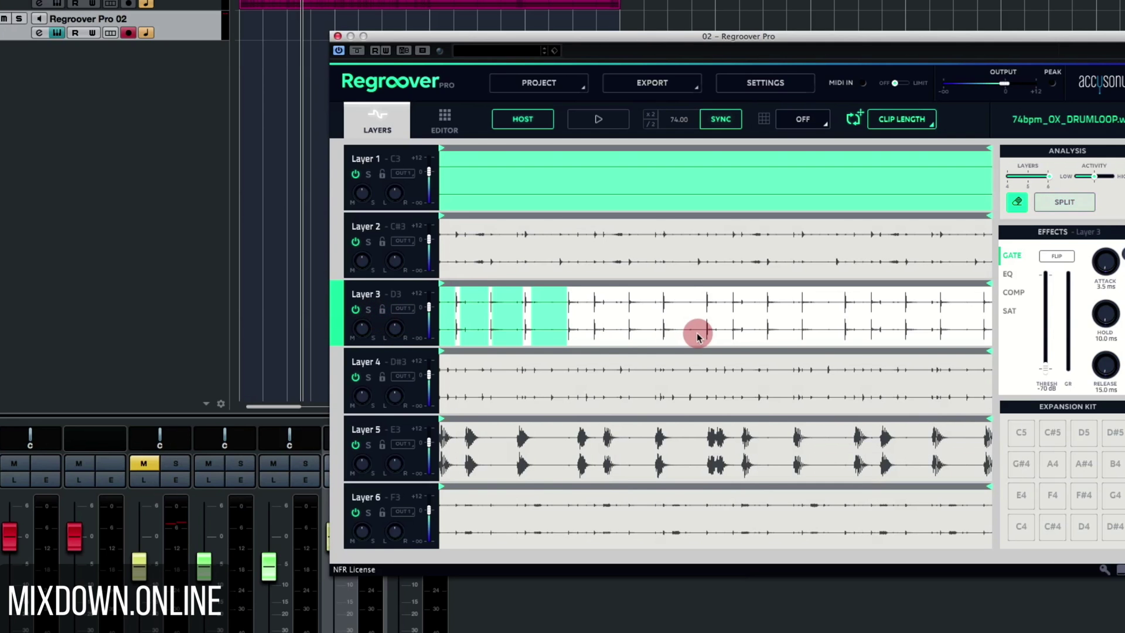
click(391, 382)
click(369, 378)
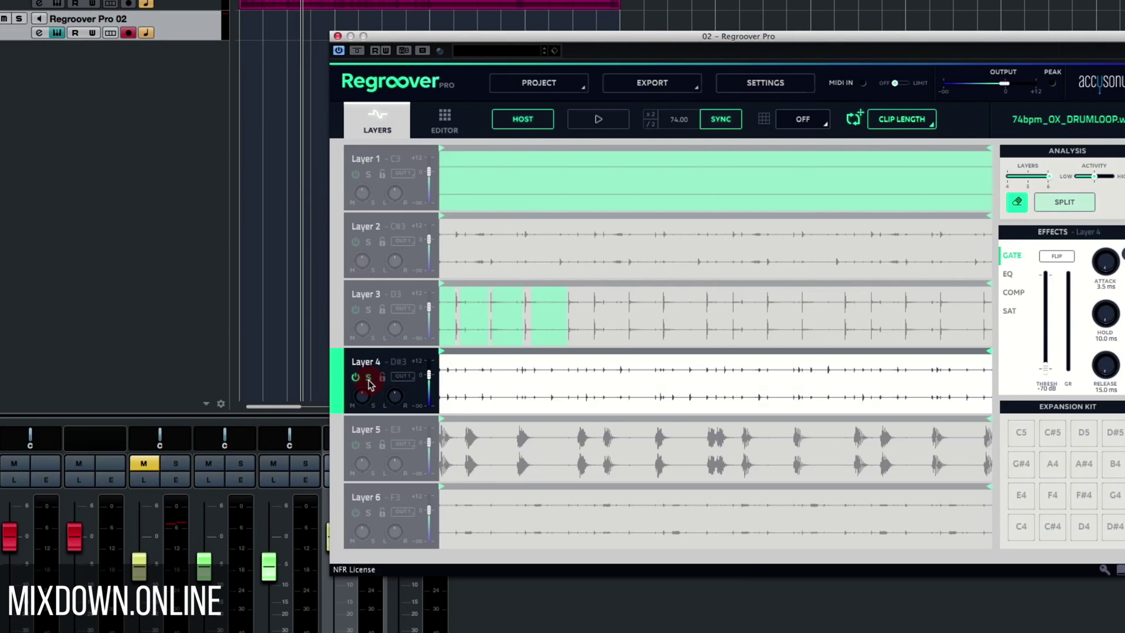
key(space)
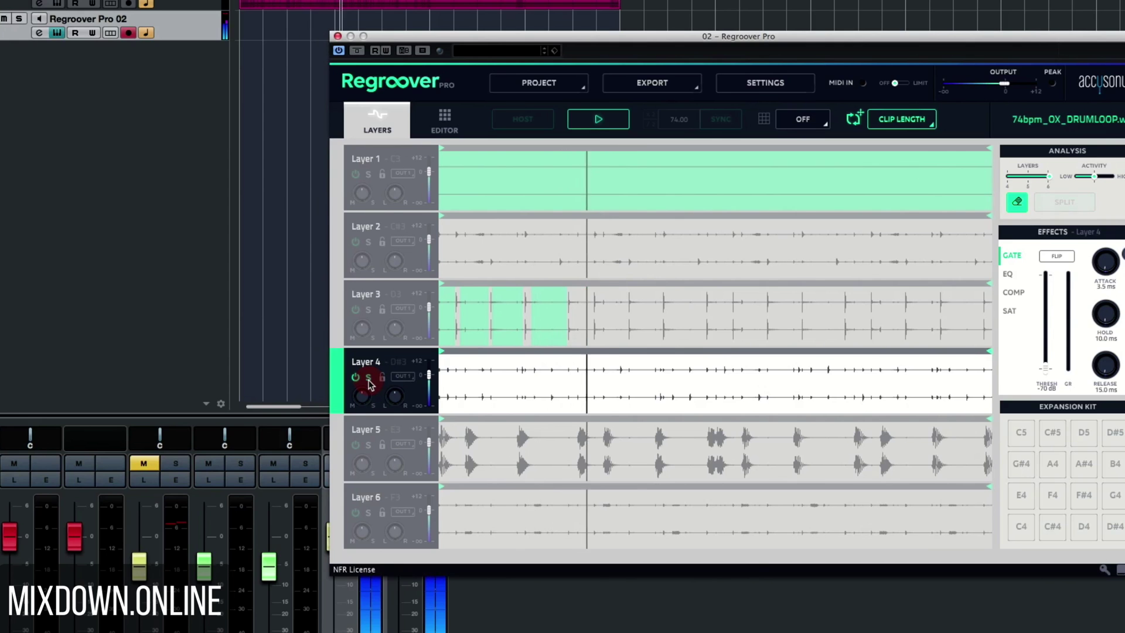
key(space)
click(368, 380)
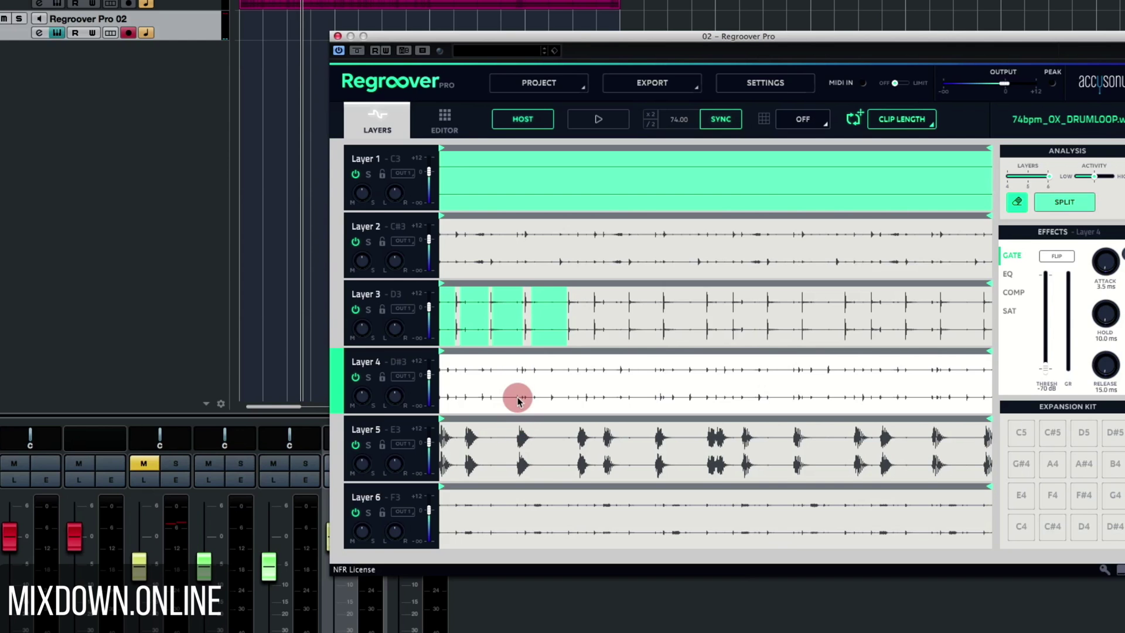
Select Layers 5, 6, 2 and 1 in turn, then clear all erase marks.
click(377, 467)
click(380, 516)
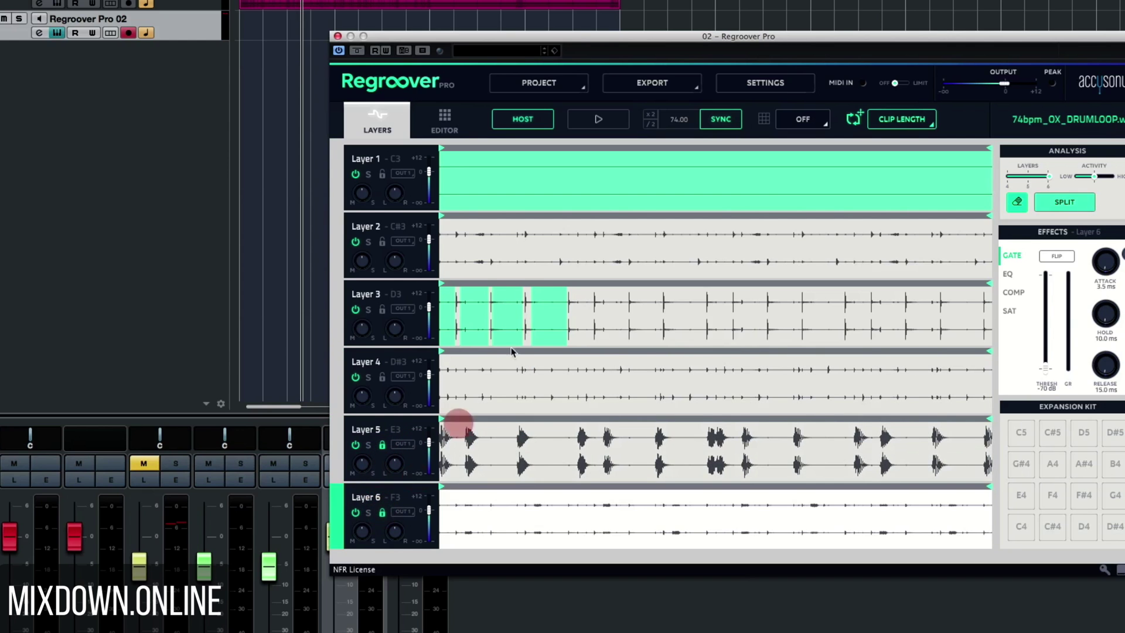
click(386, 251)
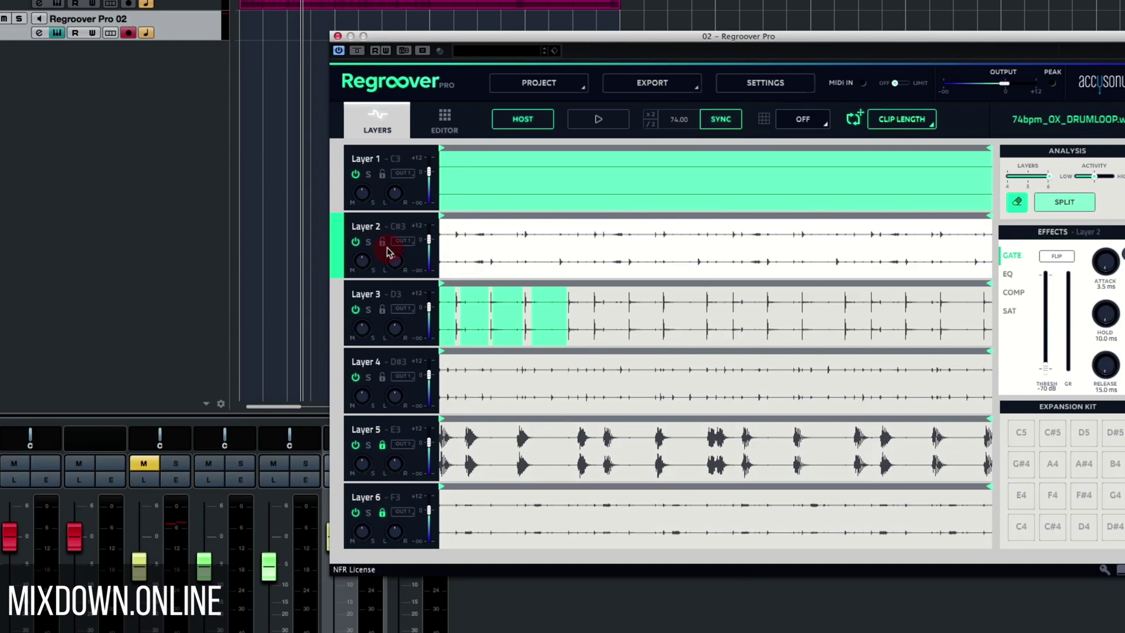
click(385, 184)
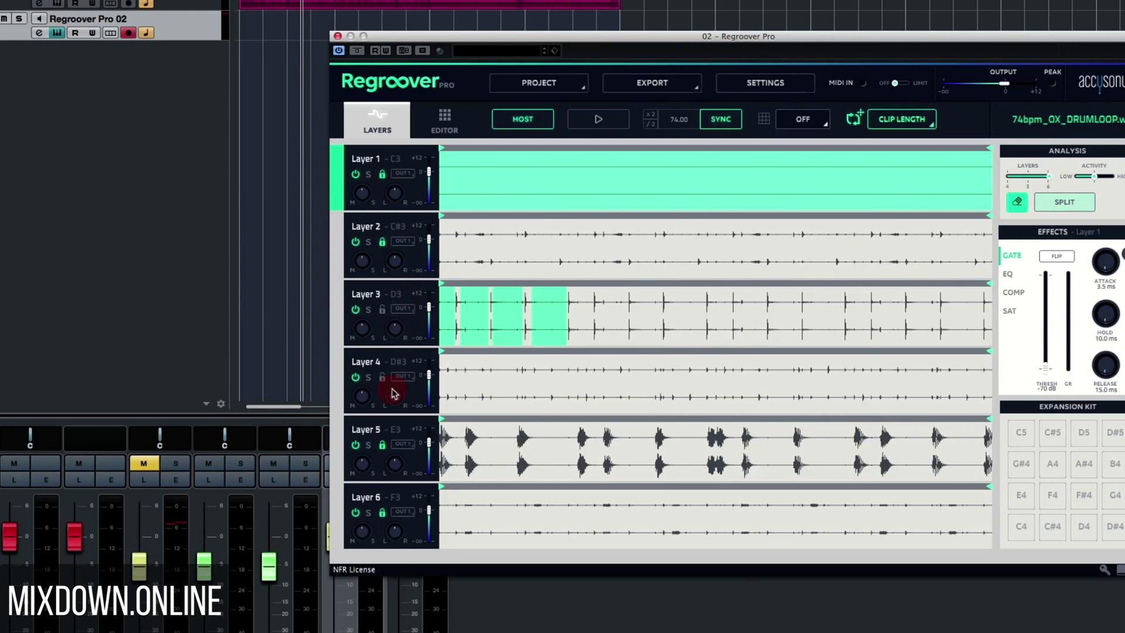
click(1055, 204)
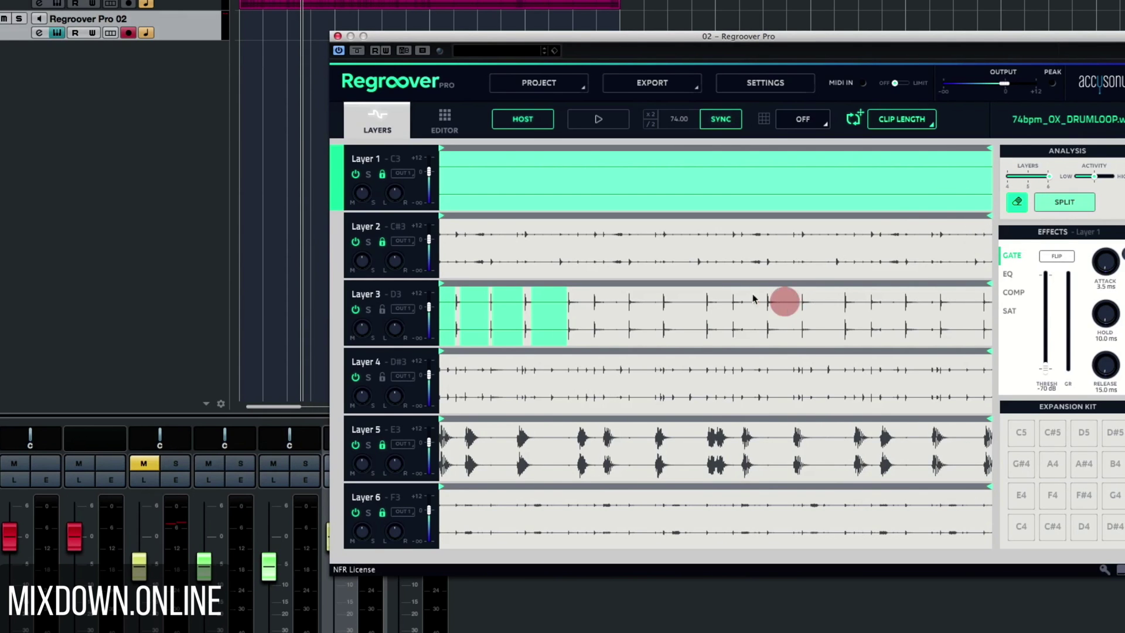
click(1021, 204)
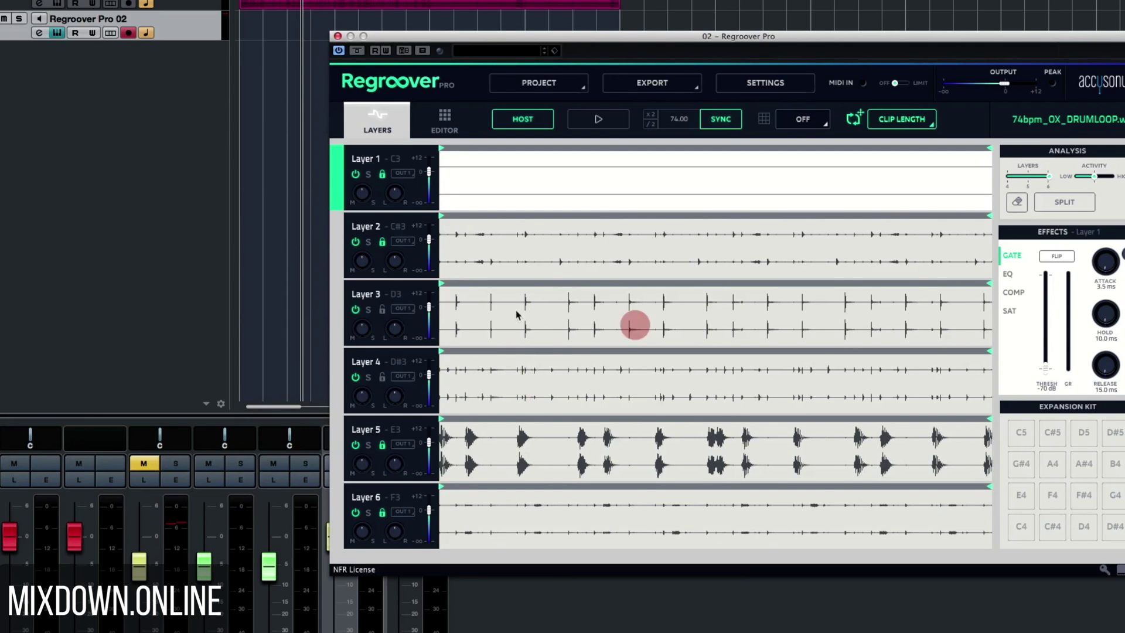
Solo Layer 3 and audition it from a point within the loop.
click(369, 310)
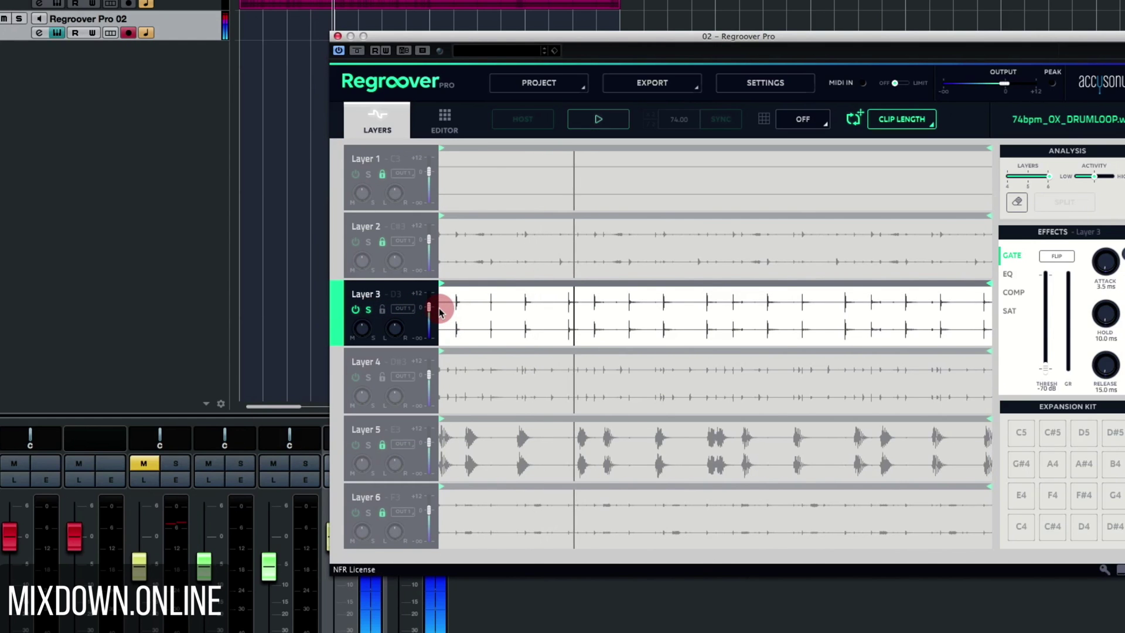
click(594, 315)
drag(621, 319, 621, 320)
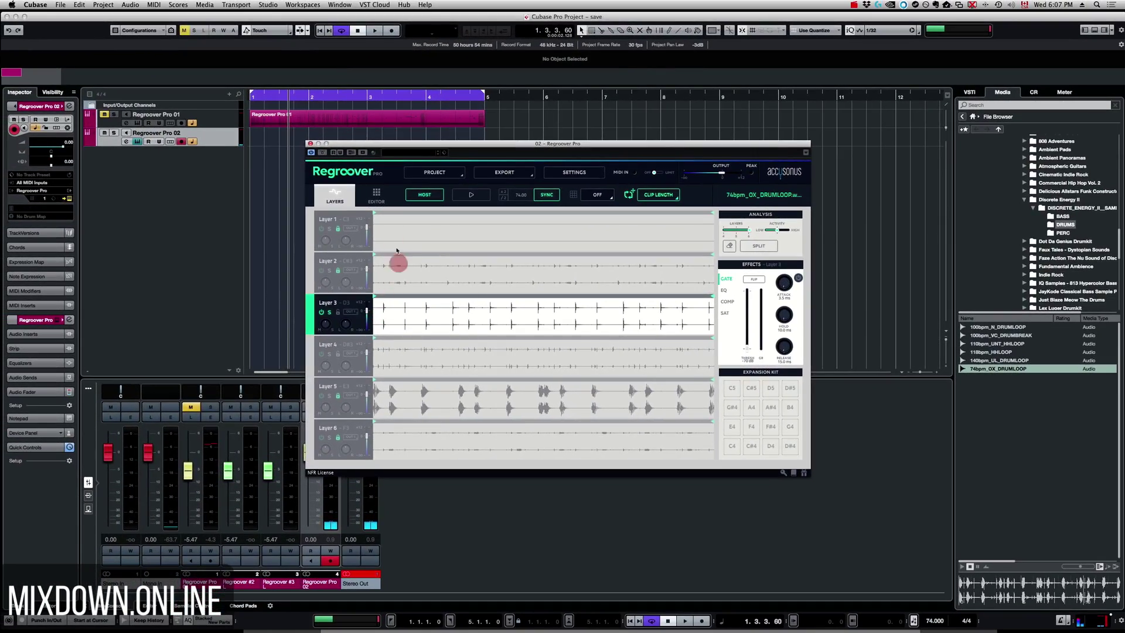
Solo and audition Layer 5, stop the loop, and bring up the VSTi rack.
click(337, 360)
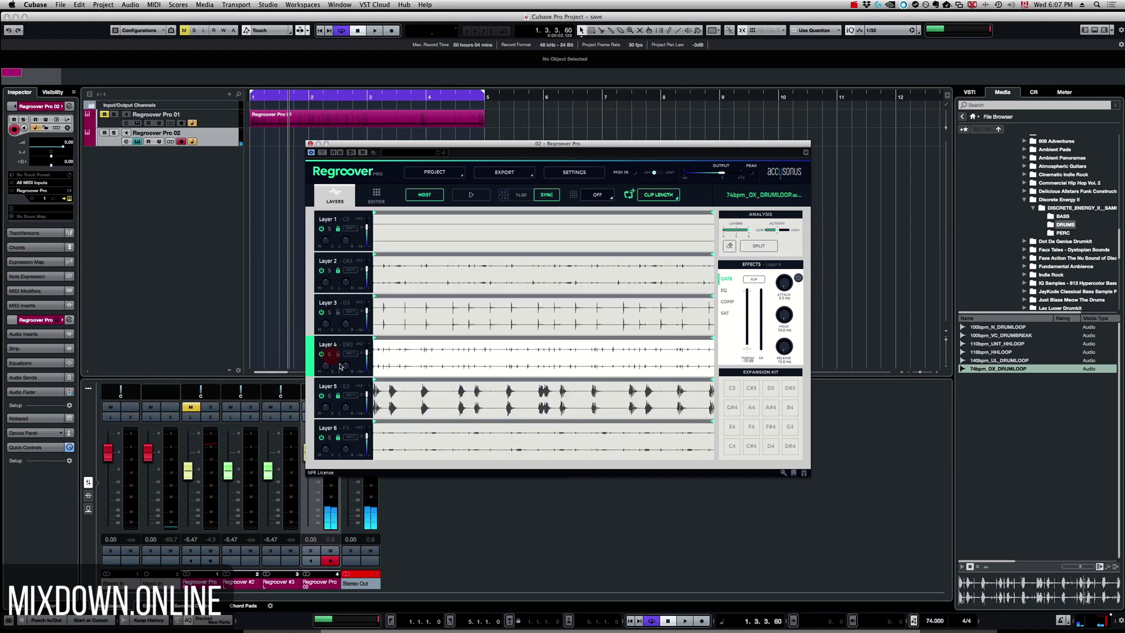
click(330, 397)
click(475, 197)
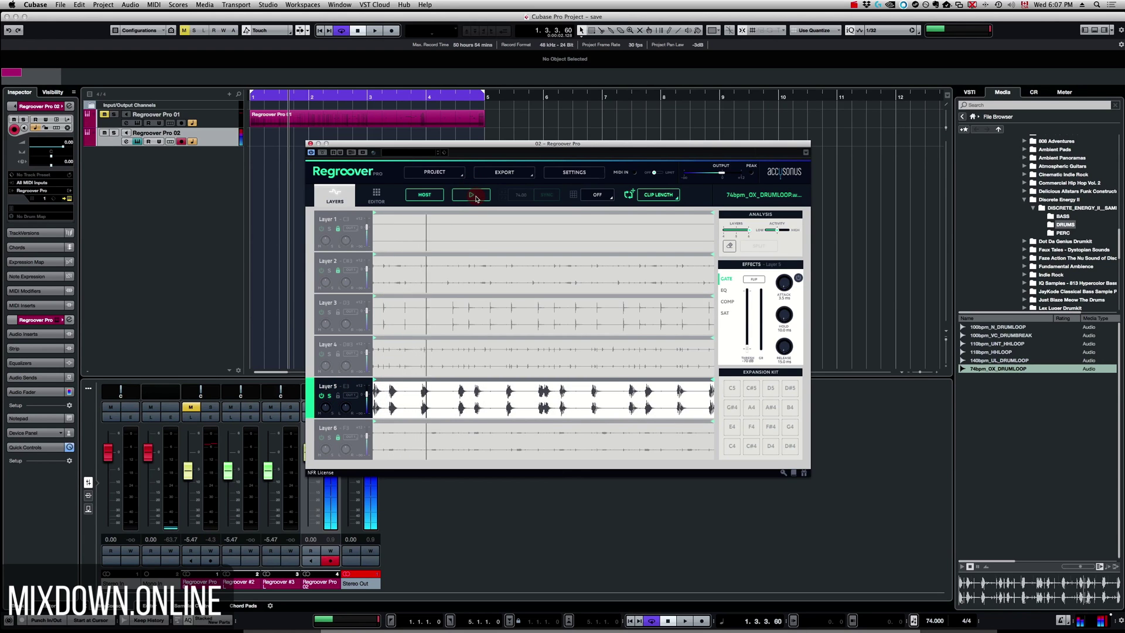
click(475, 196)
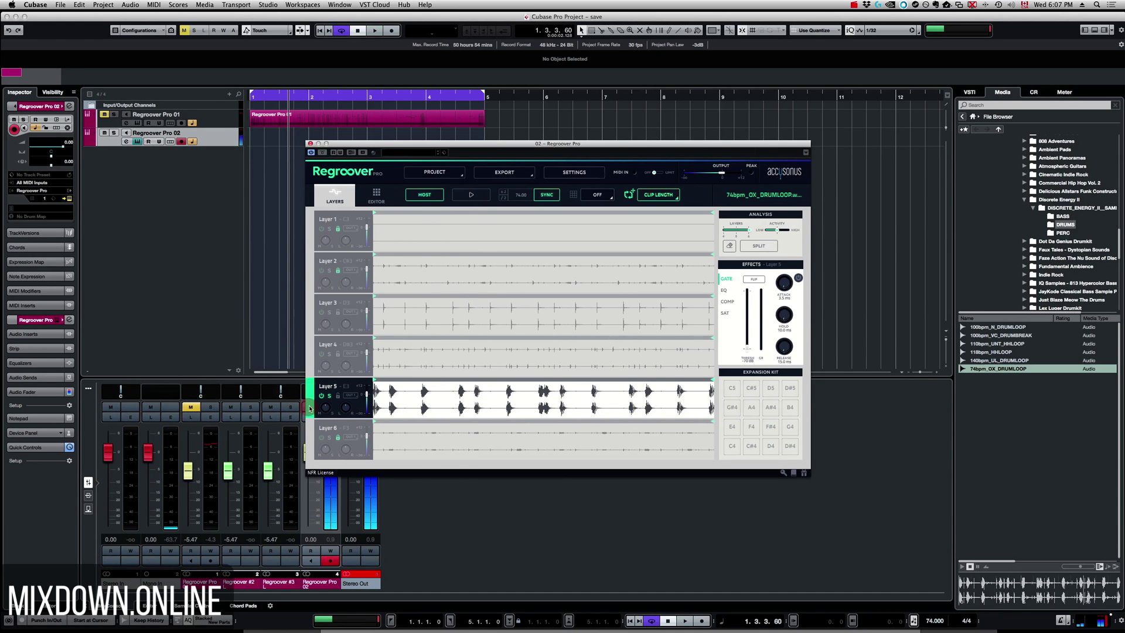
click(487, 413)
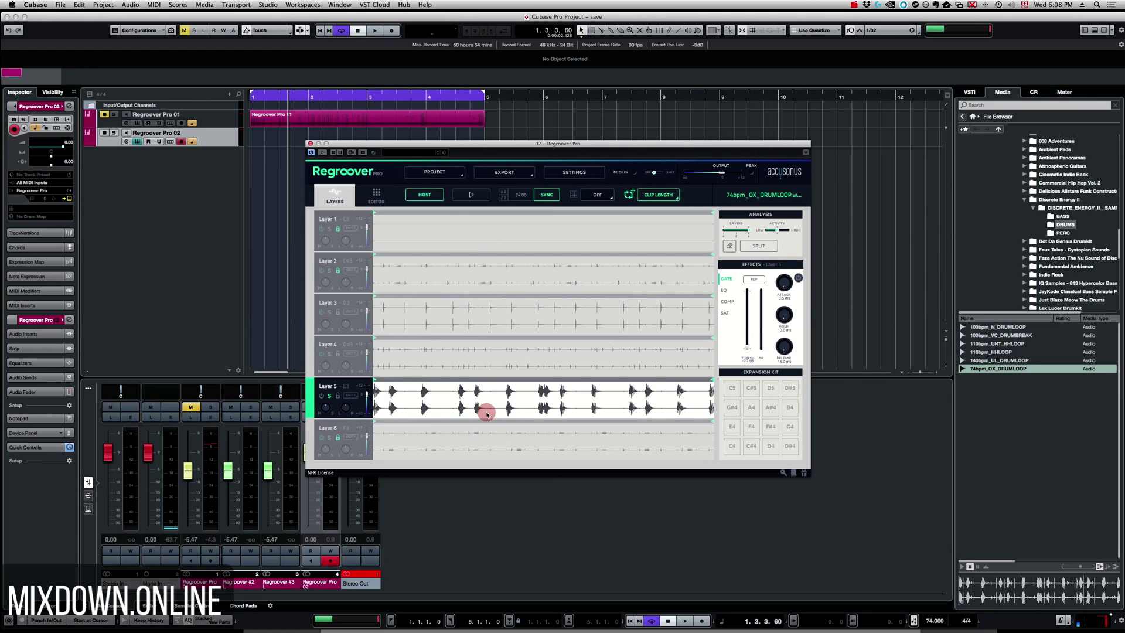
mouse_move(486, 413)
mouse_down()
mouse_move(586, 357)
mouse_move(549, 334)
mouse_move(745, 246)
mouse_move(535, 384)
mouse_up()
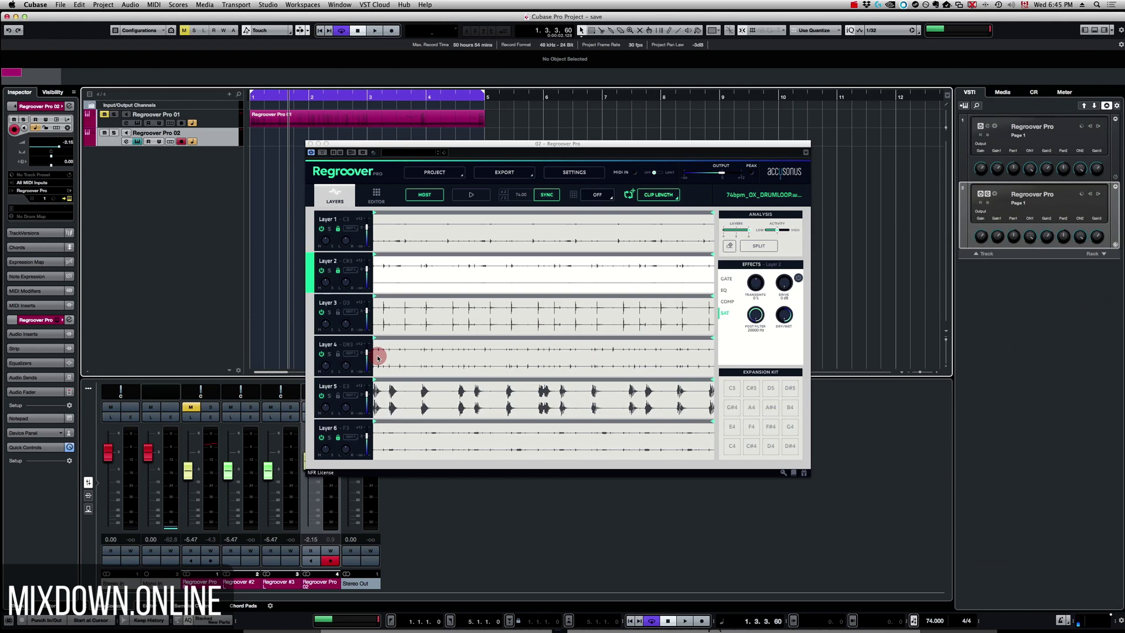
Select Layer 1 and view its Gate, EQ, Compressor and Saturation effects, ending on EQ.
click(350, 234)
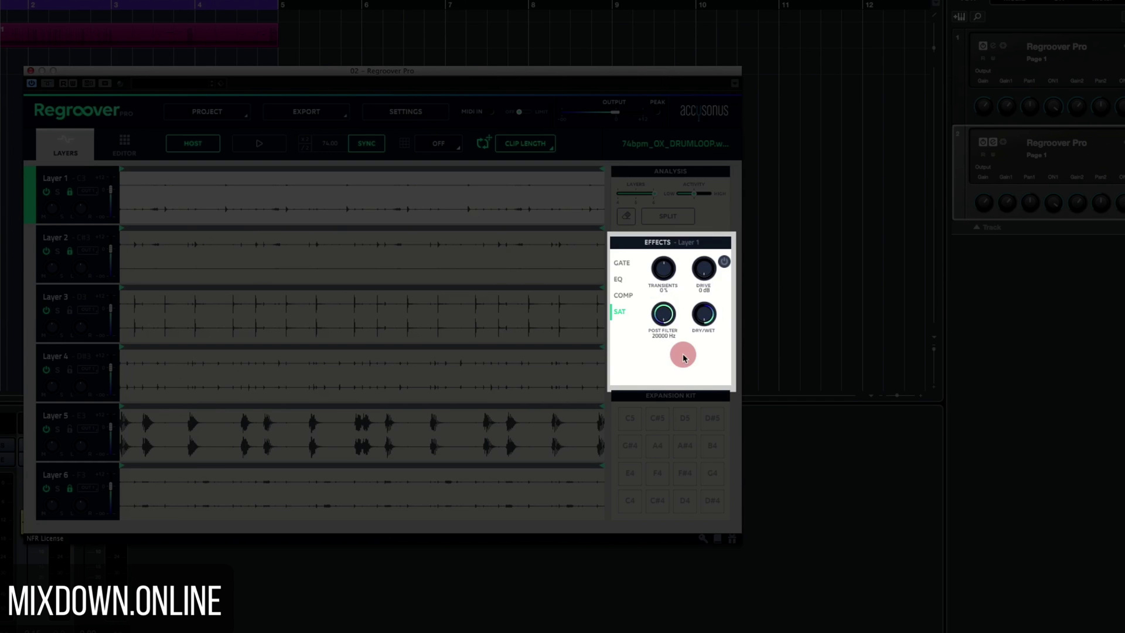
click(622, 262)
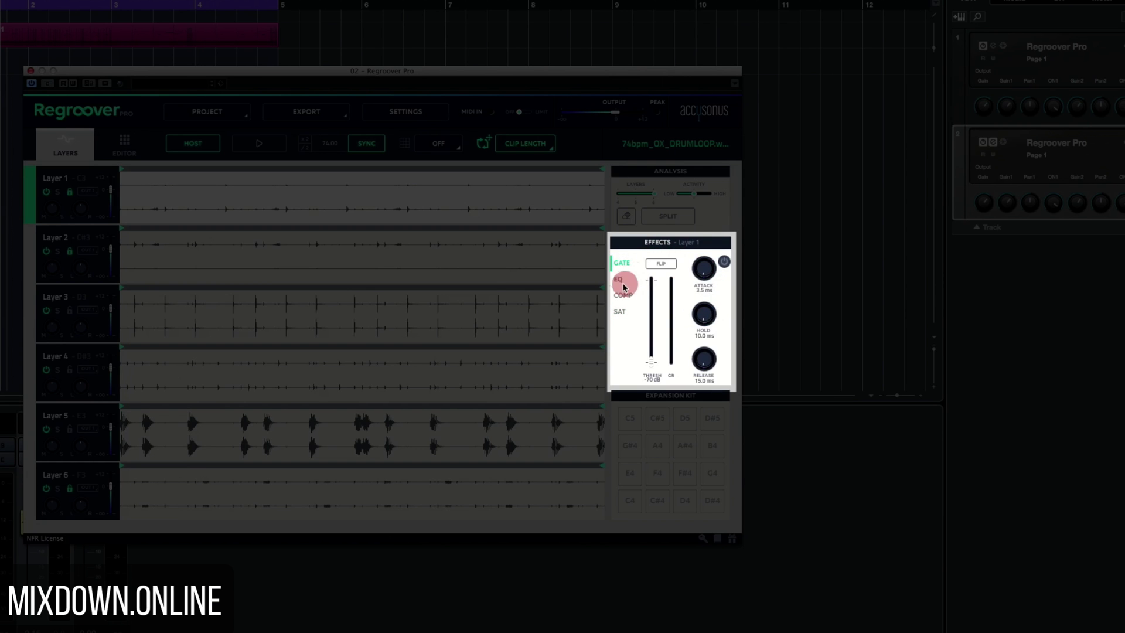
click(620, 280)
click(623, 295)
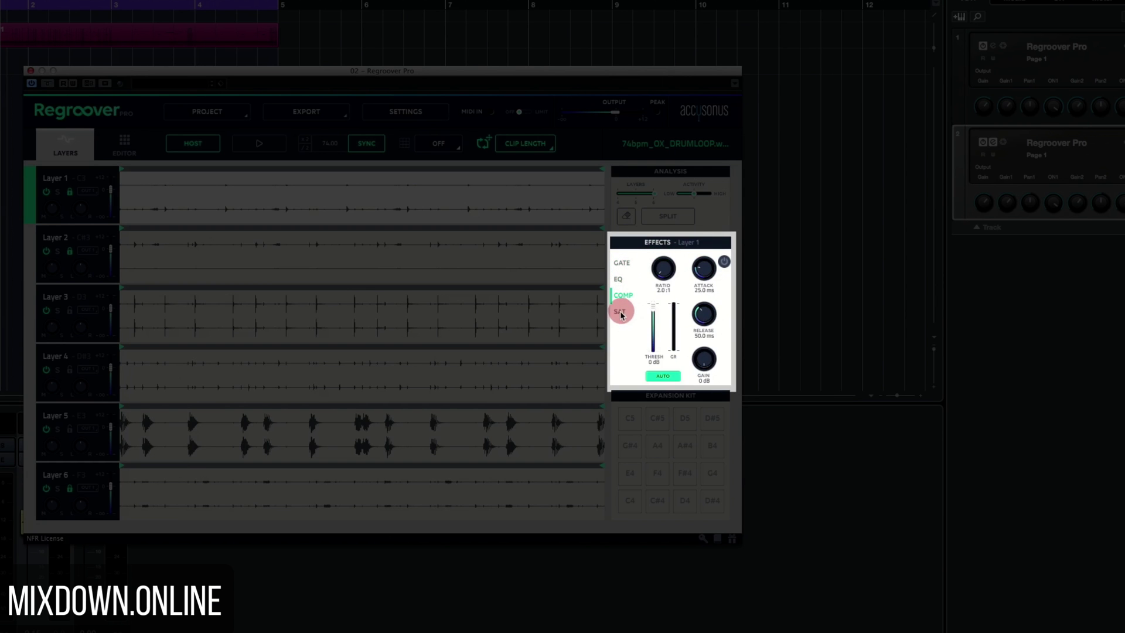
click(621, 314)
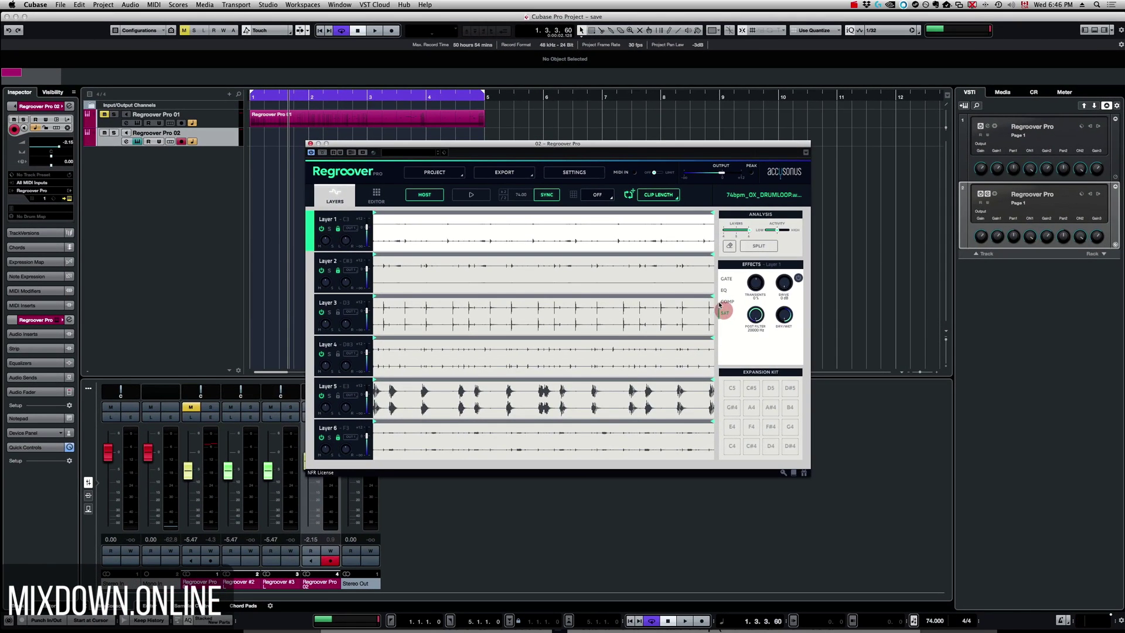
click(726, 291)
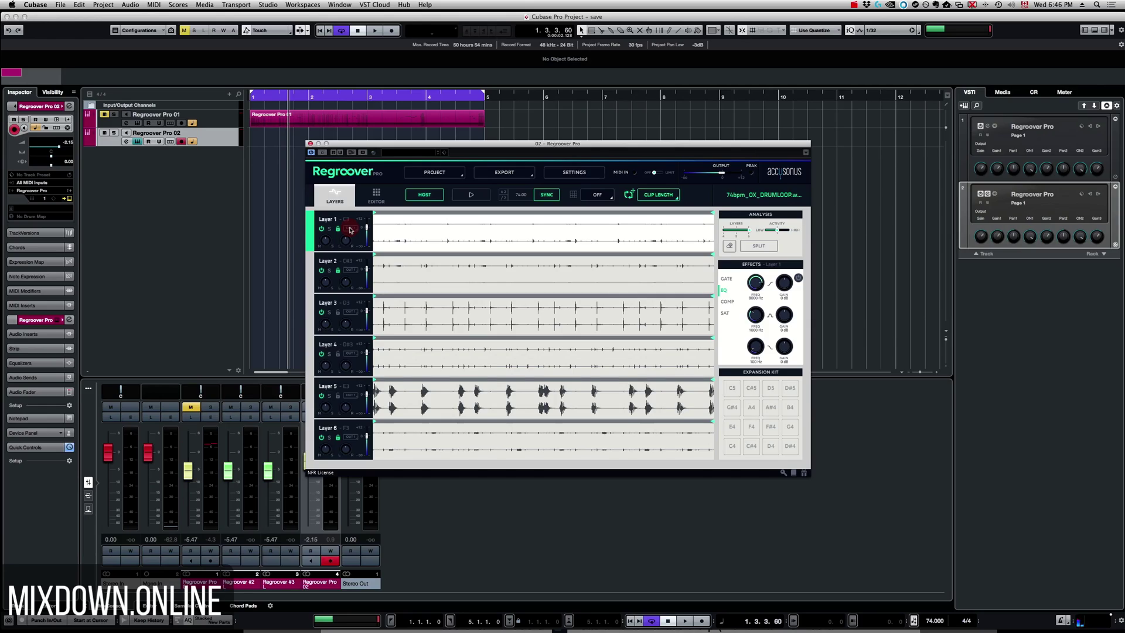
click(350, 229)
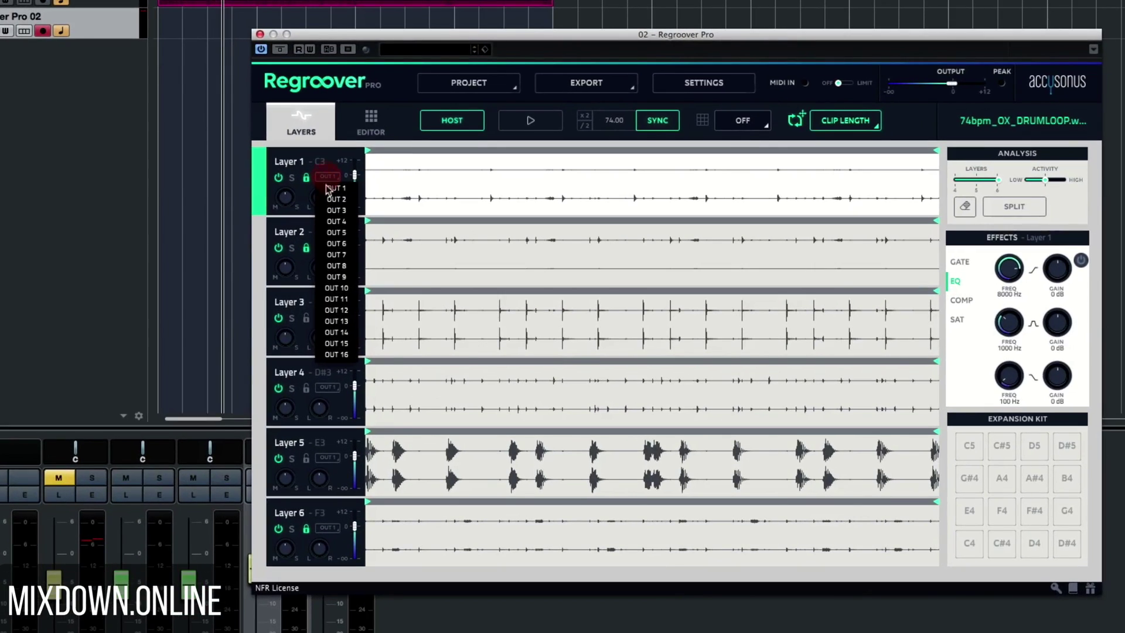
click(337, 355)
click(850, 35)
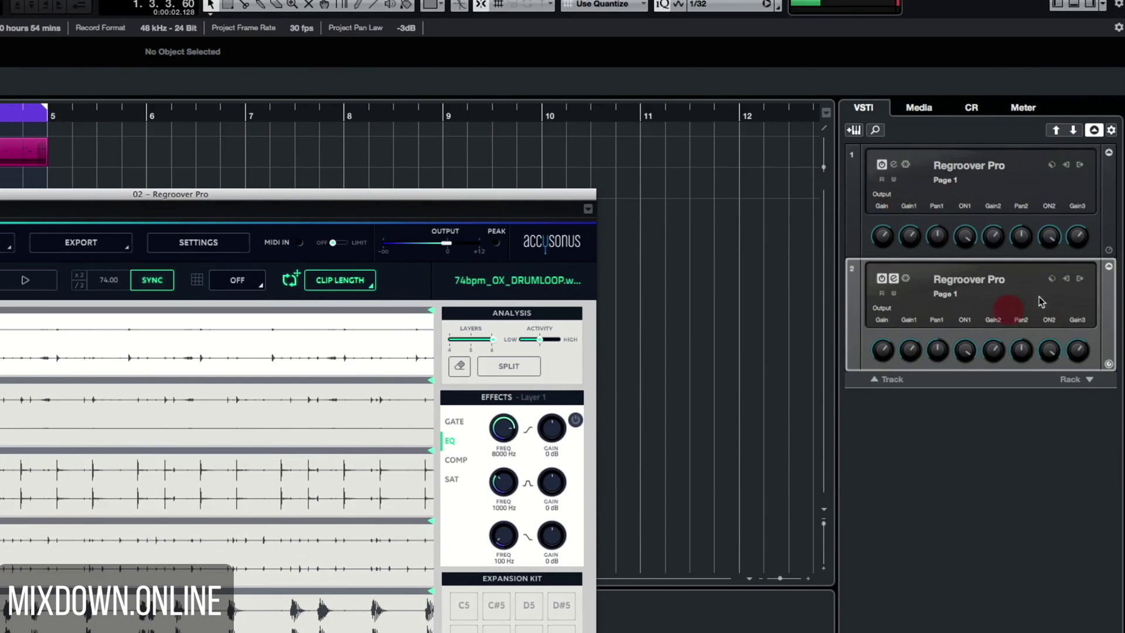
click(1078, 279)
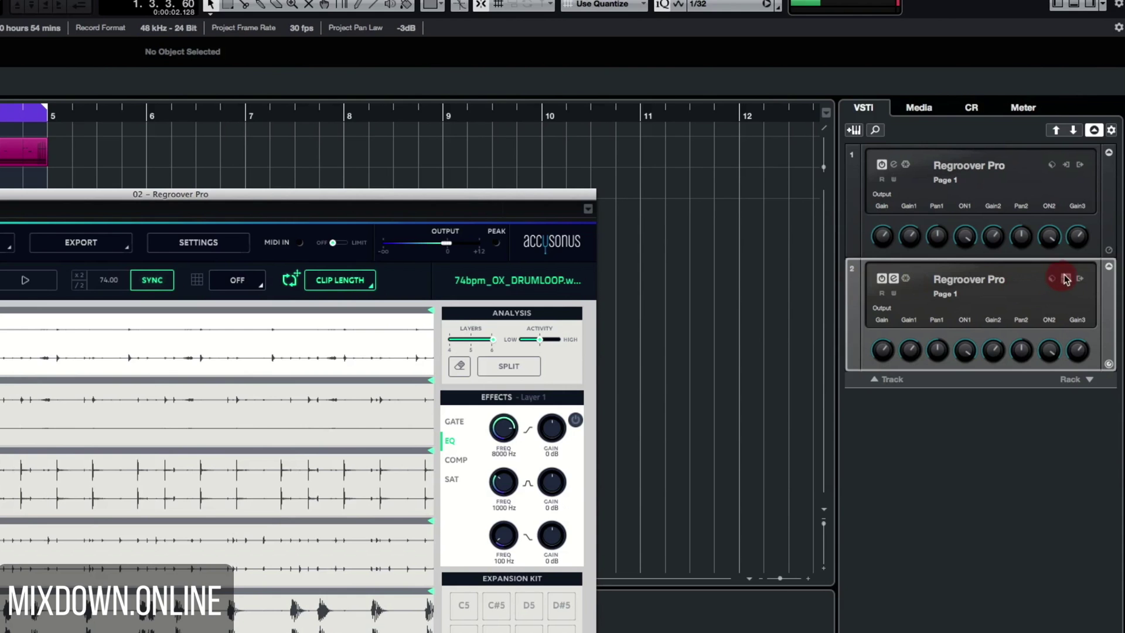
click(1081, 280)
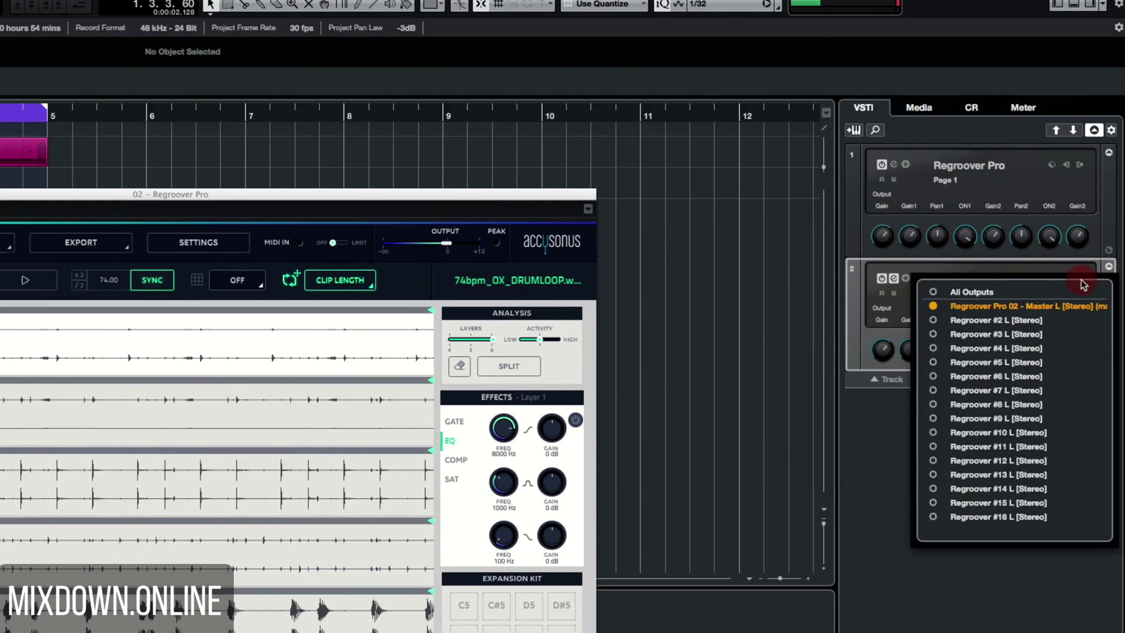
click(1081, 283)
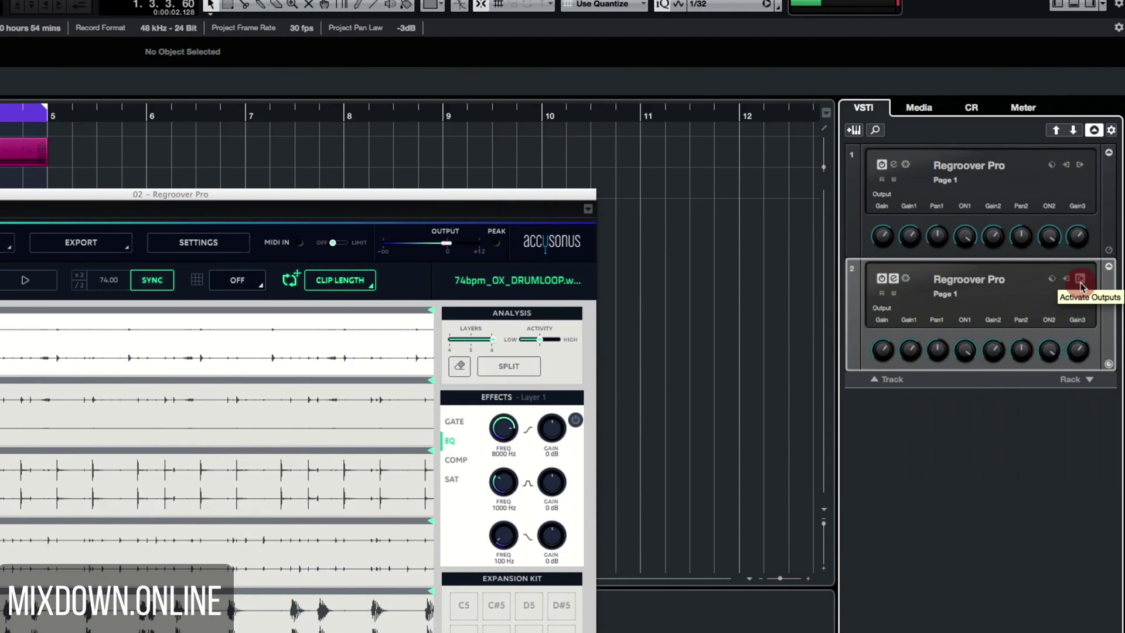
click(1082, 281)
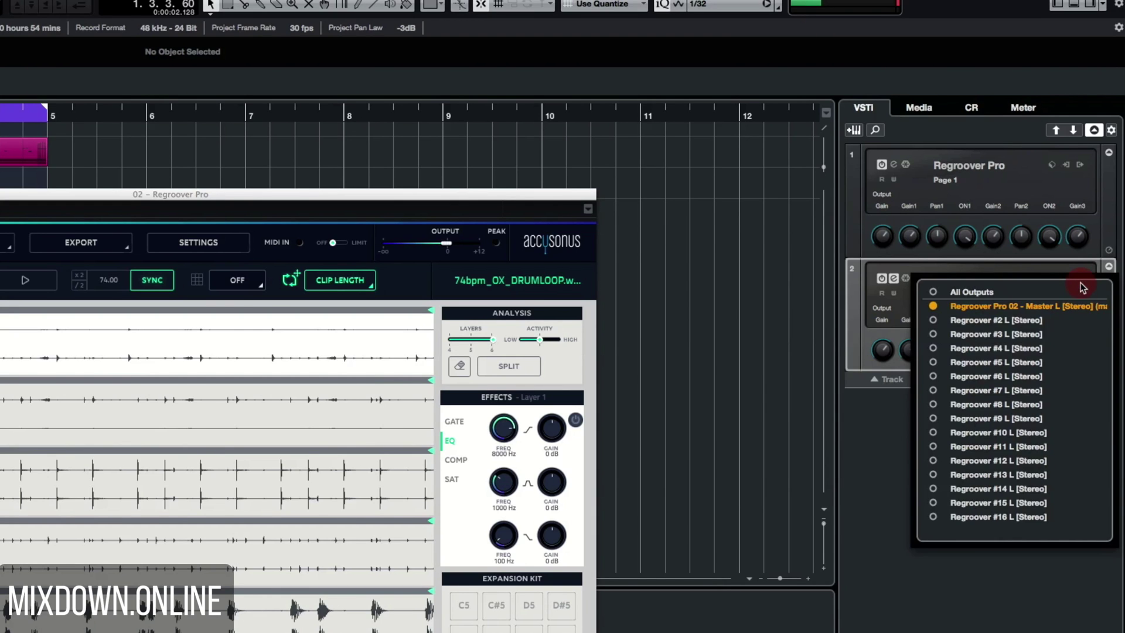
click(934, 321)
click(934, 334)
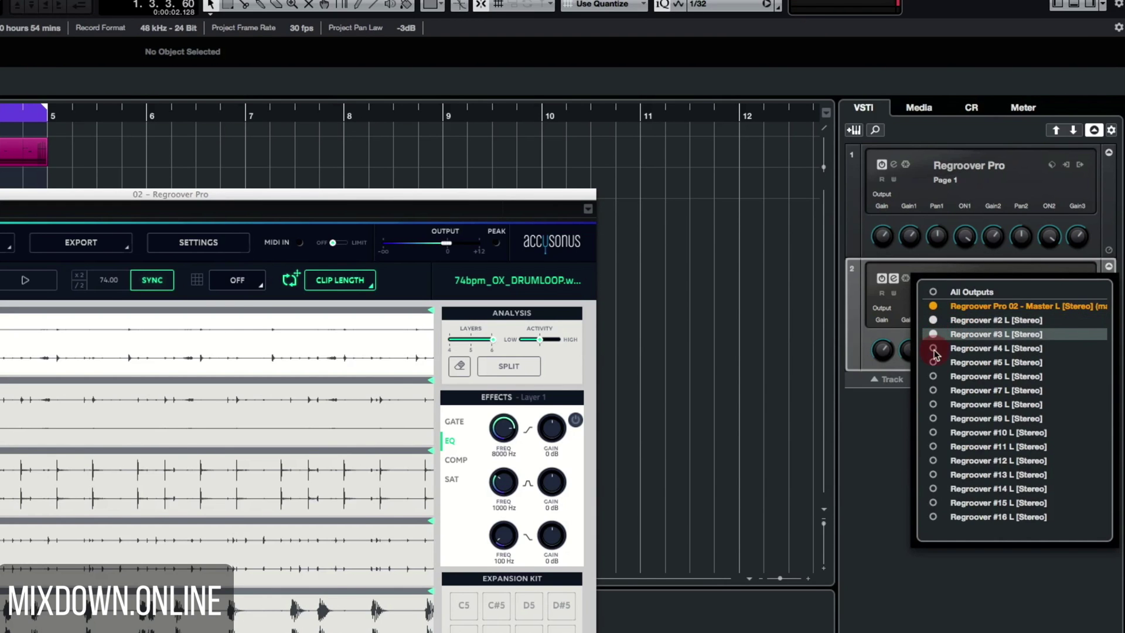
click(933, 334)
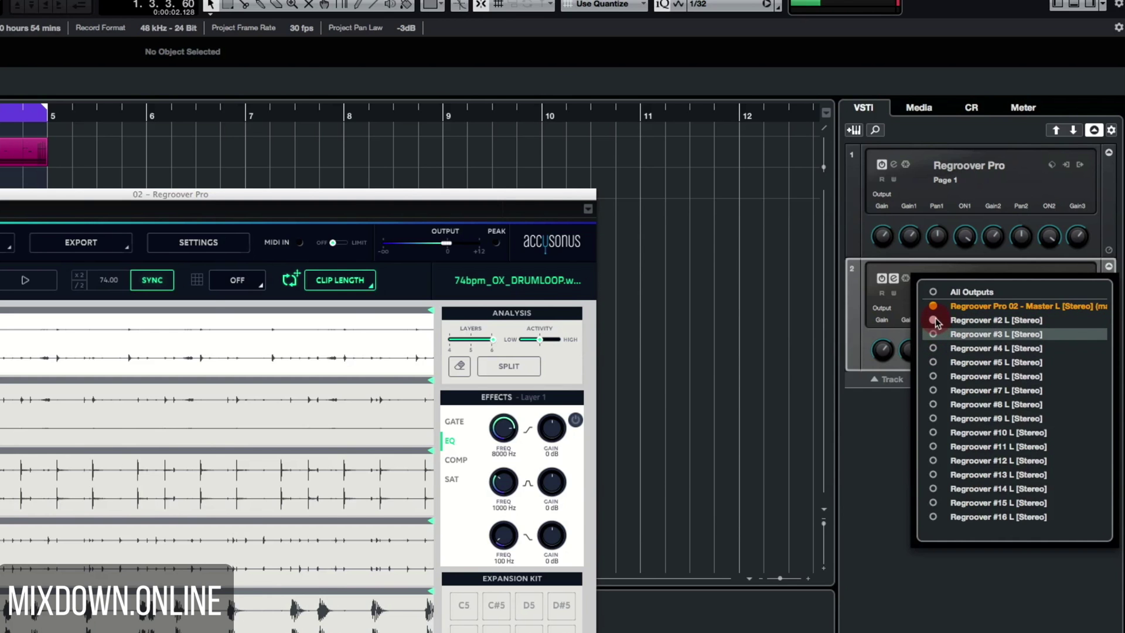
click(933, 320)
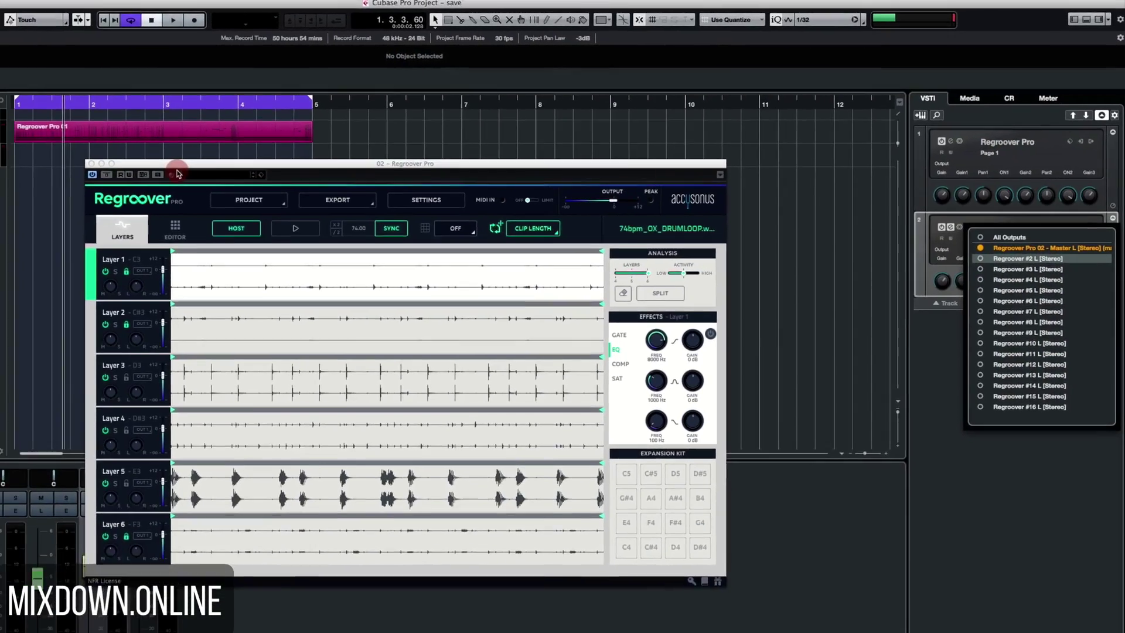
click(367, 250)
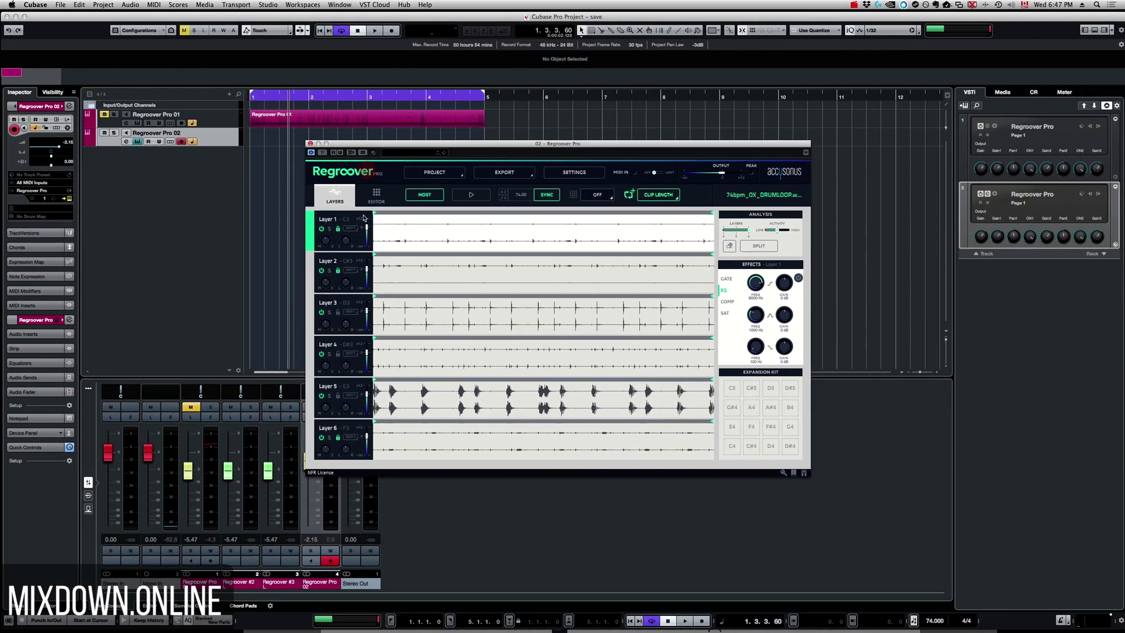
click(354, 230)
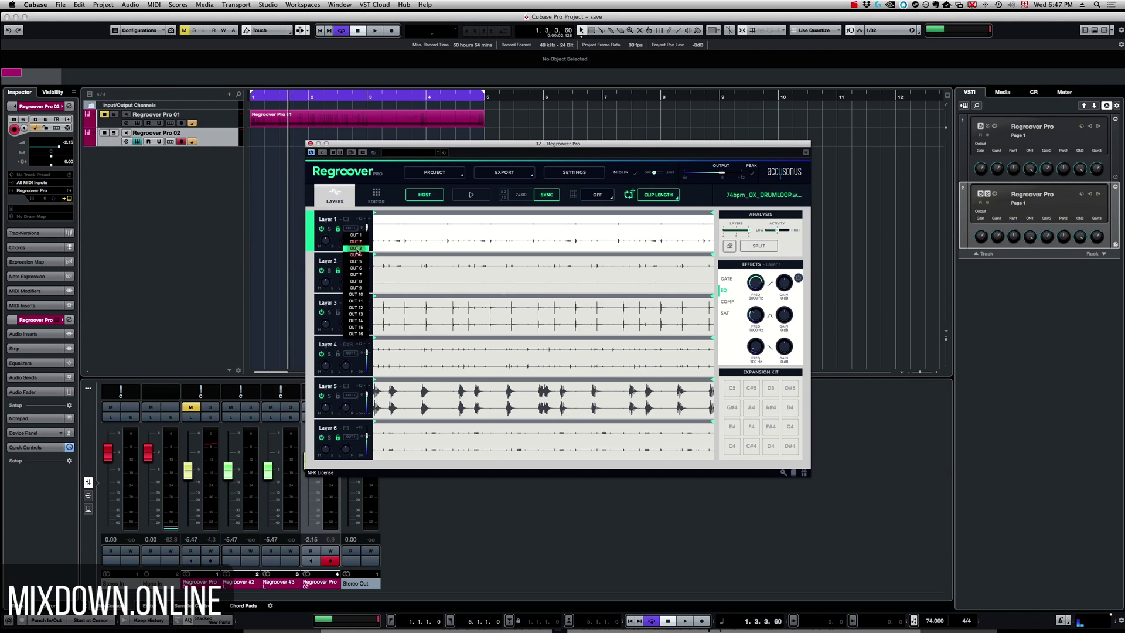
click(427, 166)
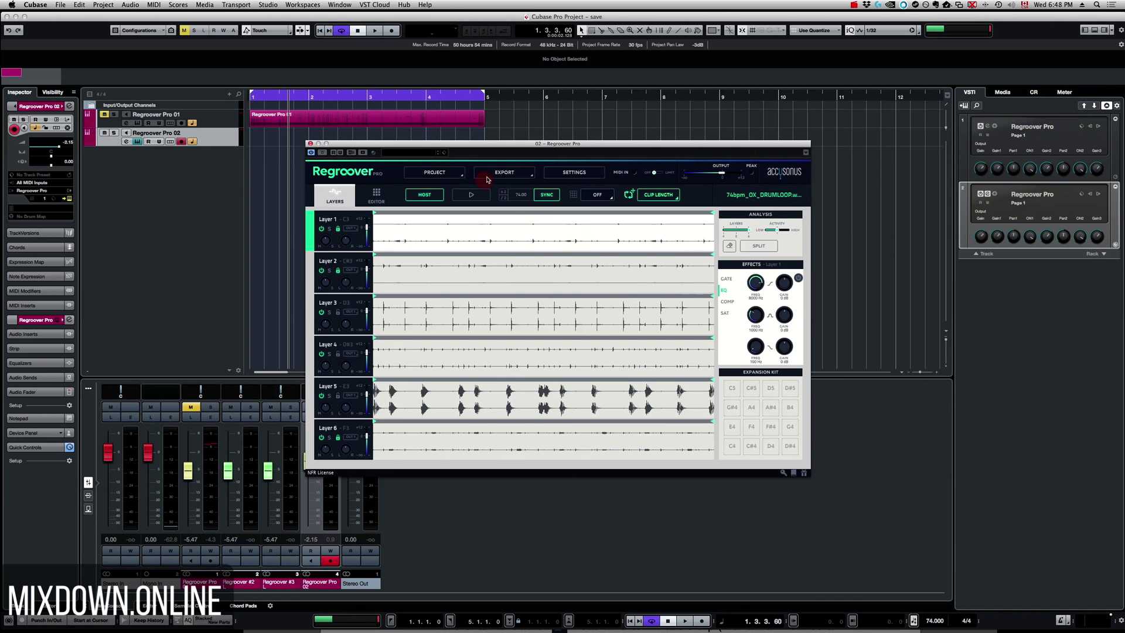
click(506, 174)
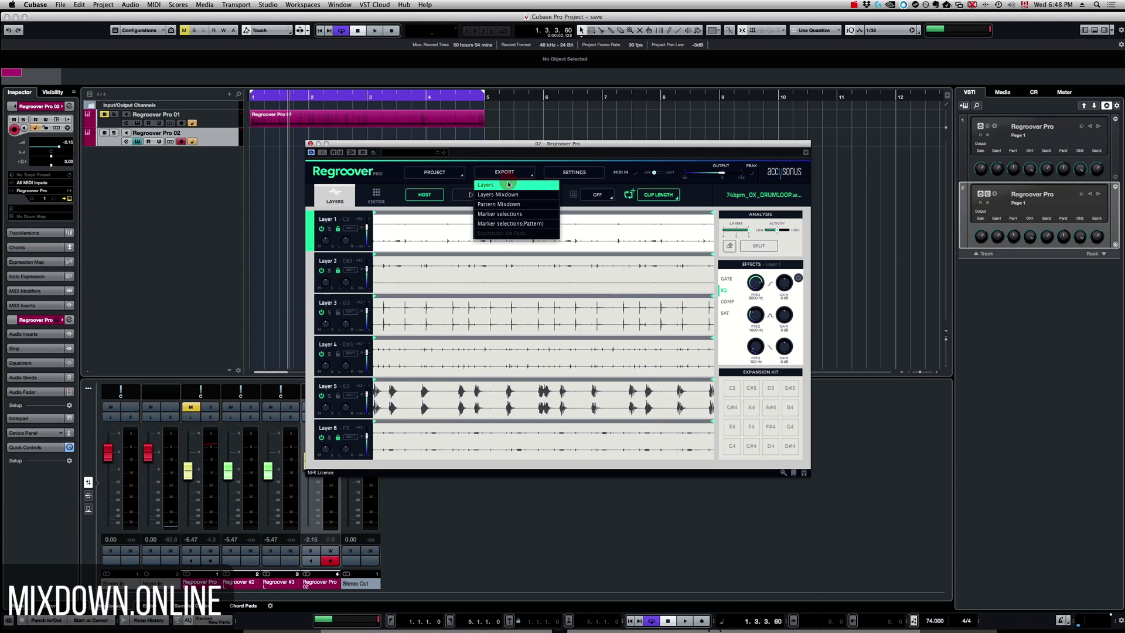
click(508, 184)
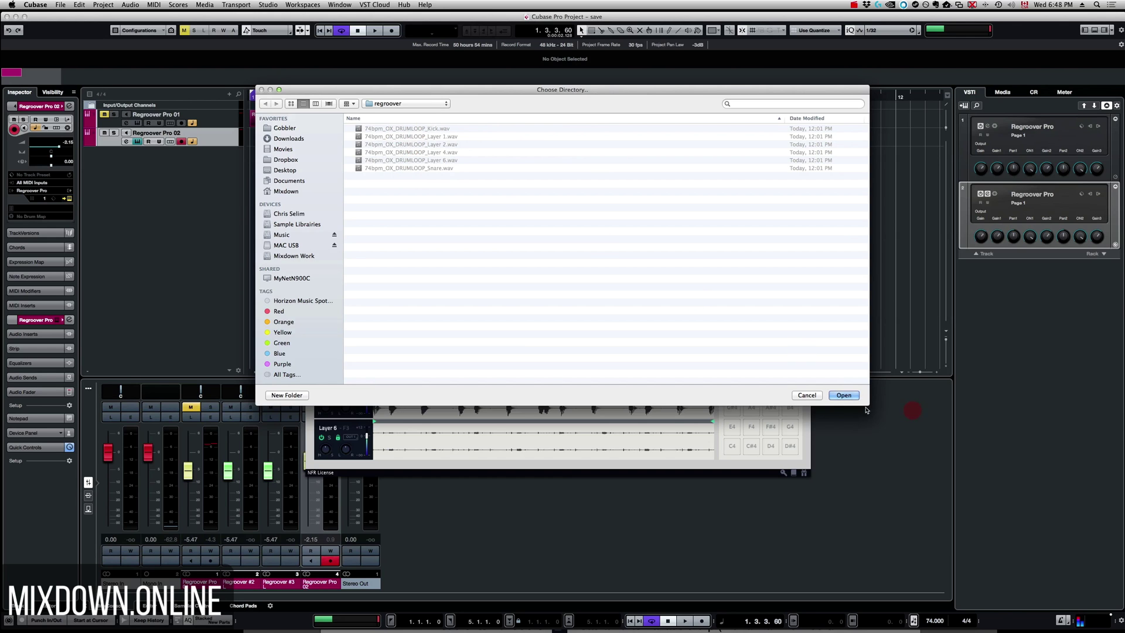
click(814, 396)
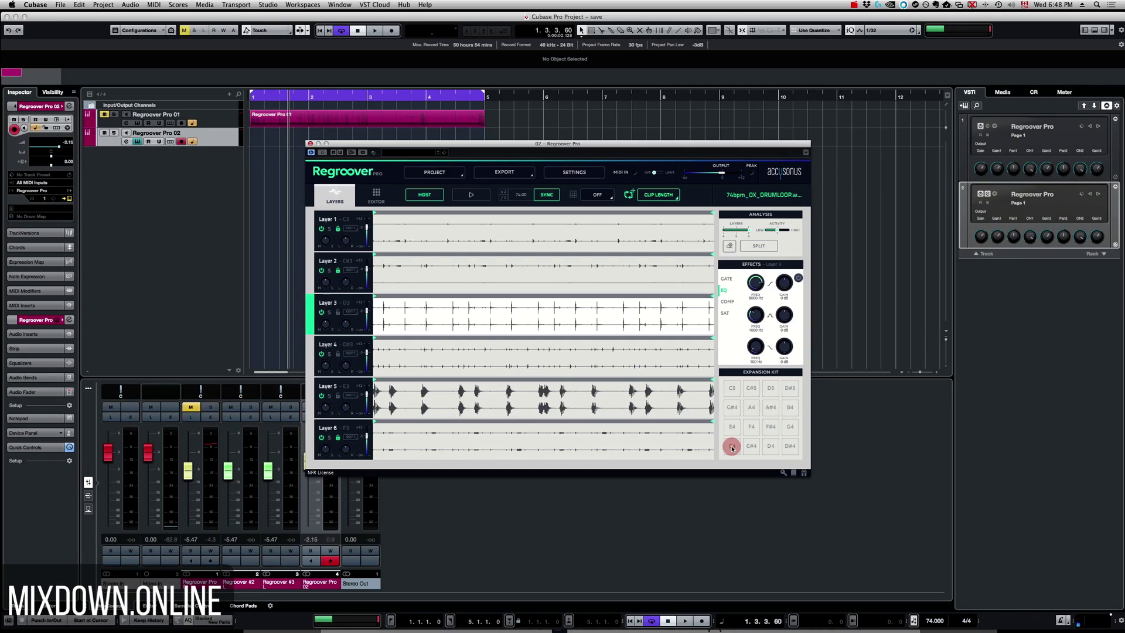
Pick a Layer 5 hit and drop its slice onto the C4 expansion pad.
click(424, 392)
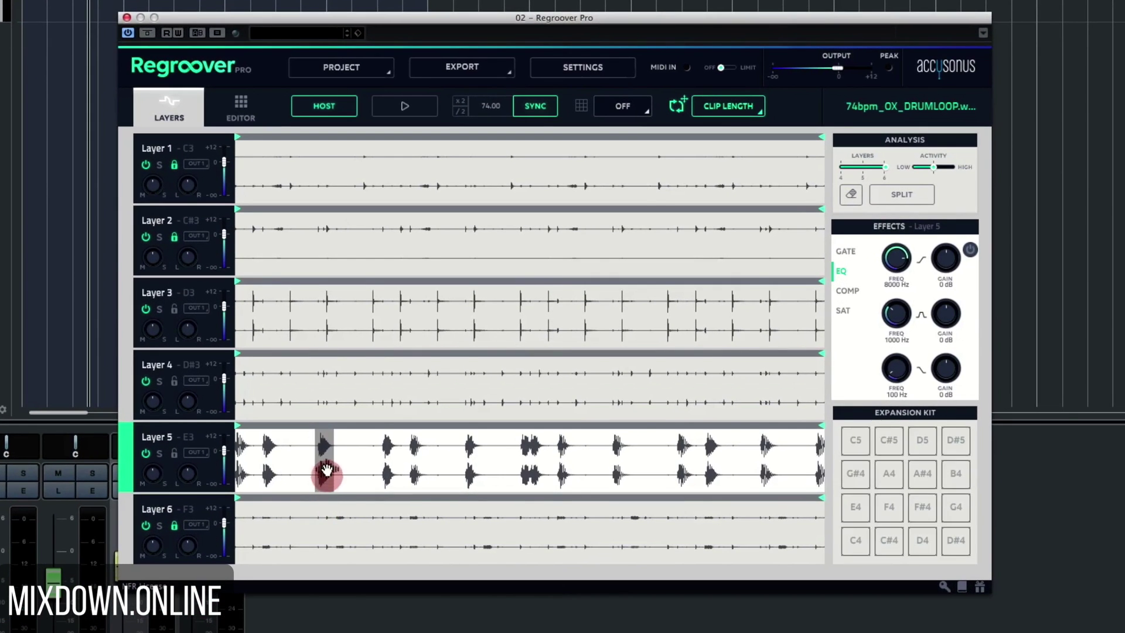
drag(327, 469, 387, 484)
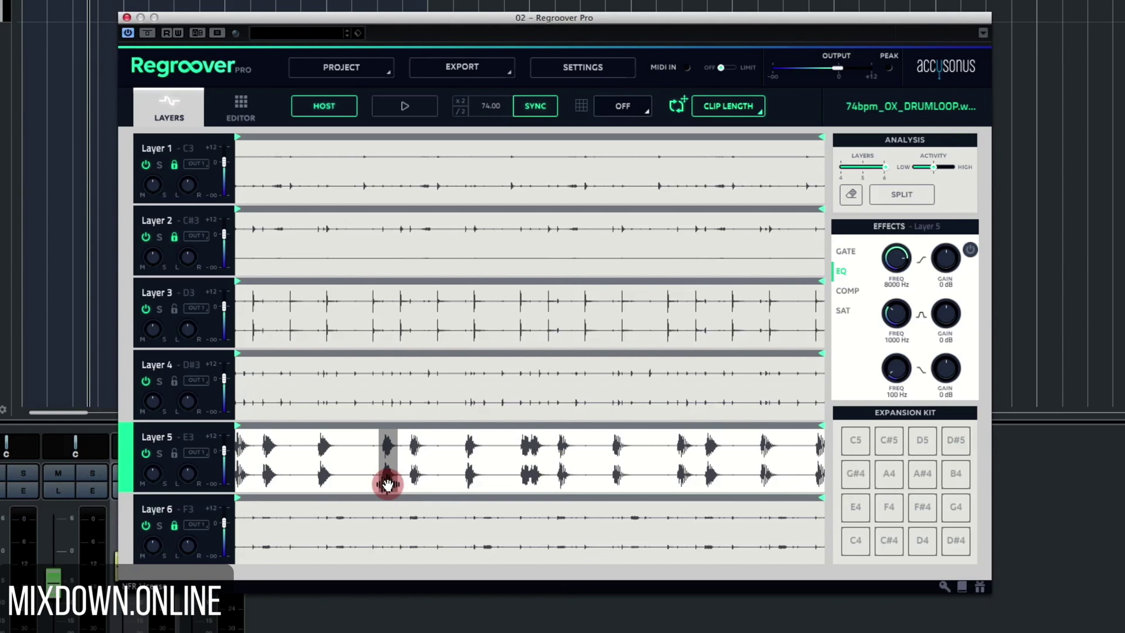
drag(387, 484, 861, 545)
click(859, 542)
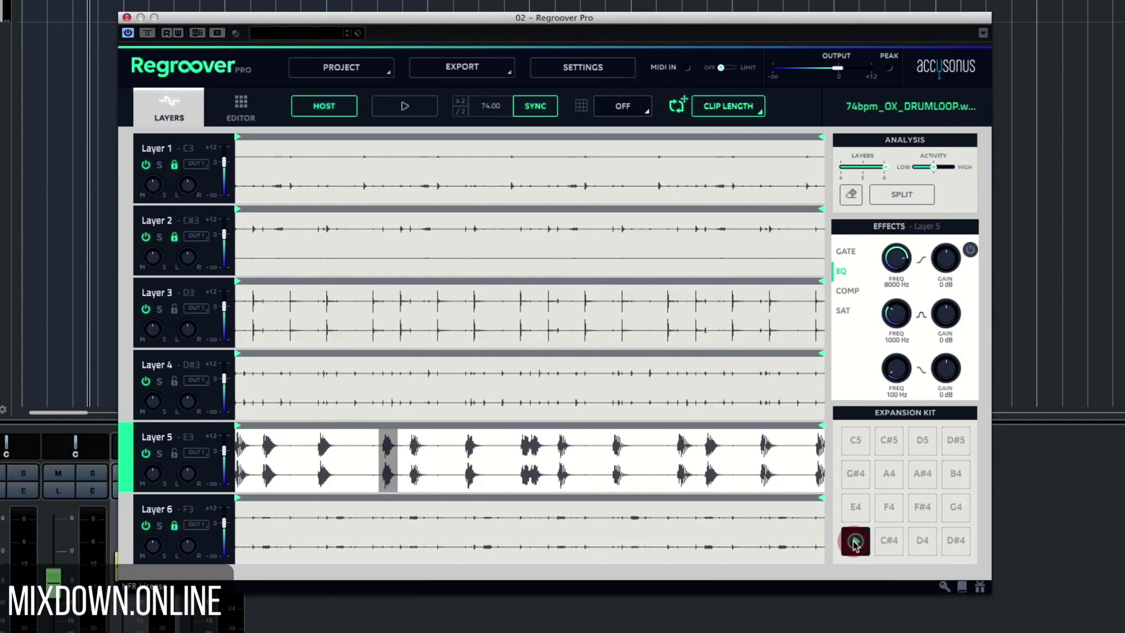
Audition the C4 pad's new sample and switch to the pad Editor view.
click(541, 477)
click(859, 544)
click(276, 227)
click(241, 109)
Audition the C5, C4, D#5, E4 and C#4 pads in the pad editor.
click(241, 109)
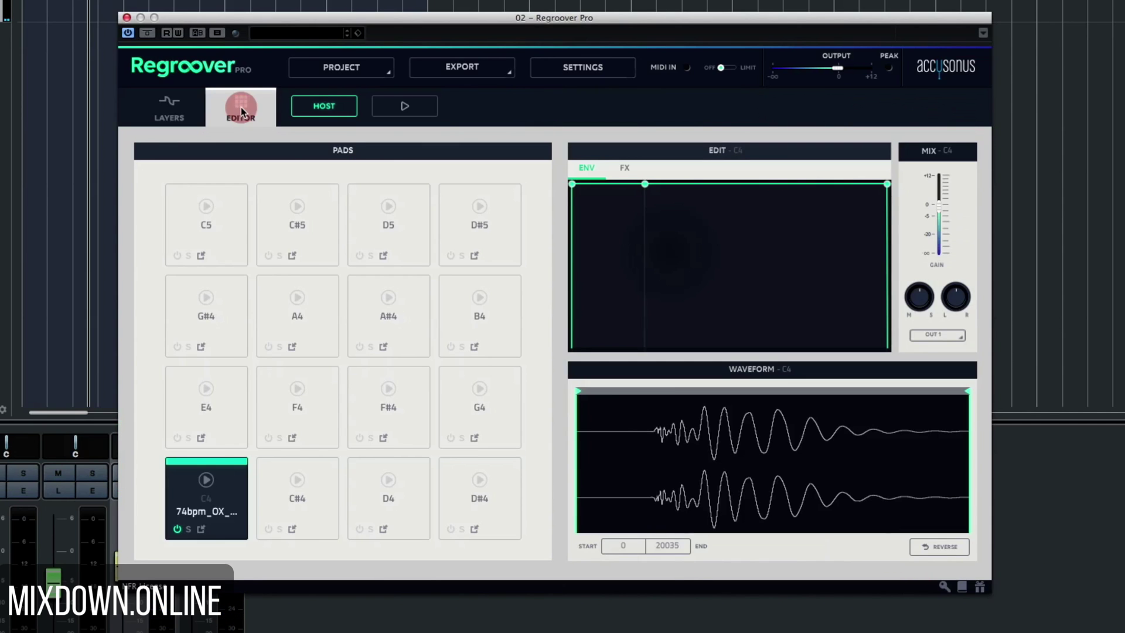
click(236, 234)
click(206, 479)
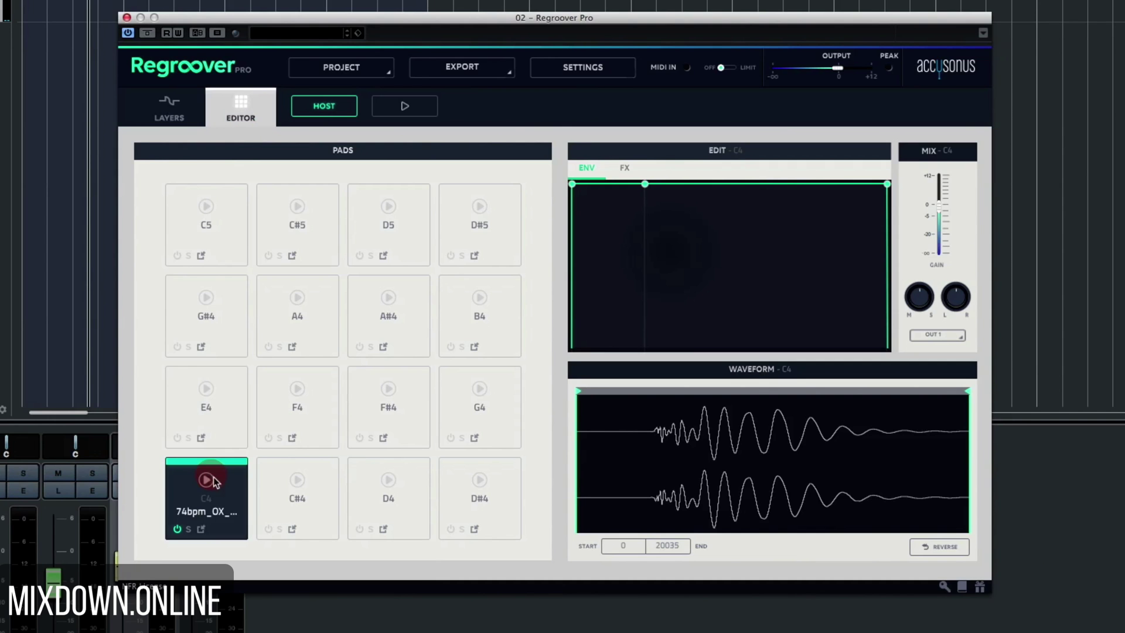
click(491, 235)
click(225, 425)
click(323, 494)
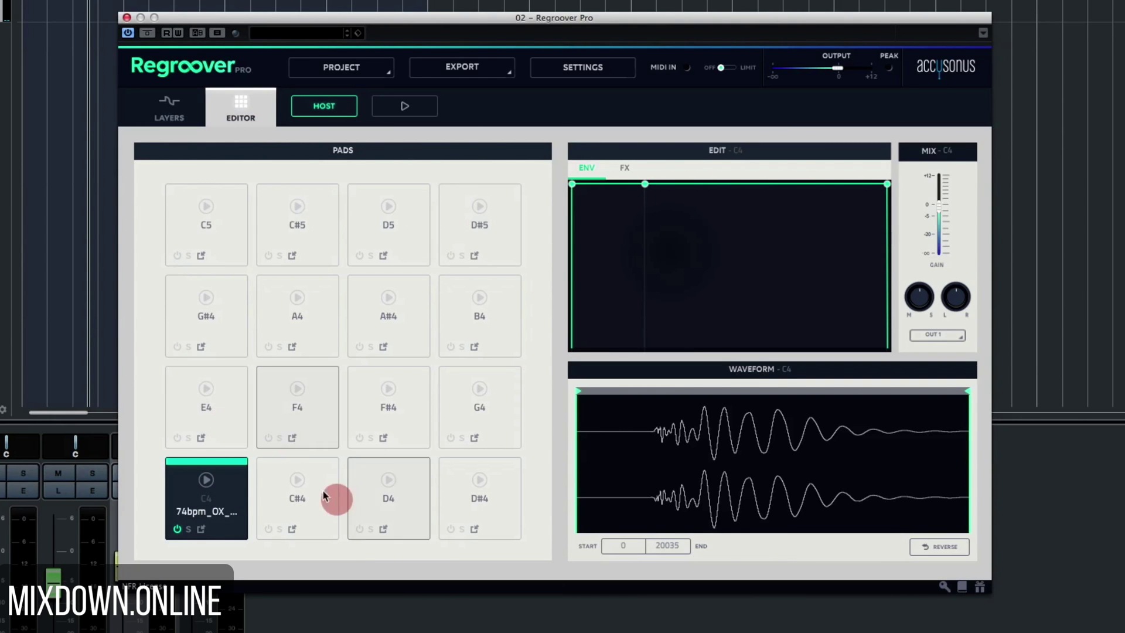
click(205, 479)
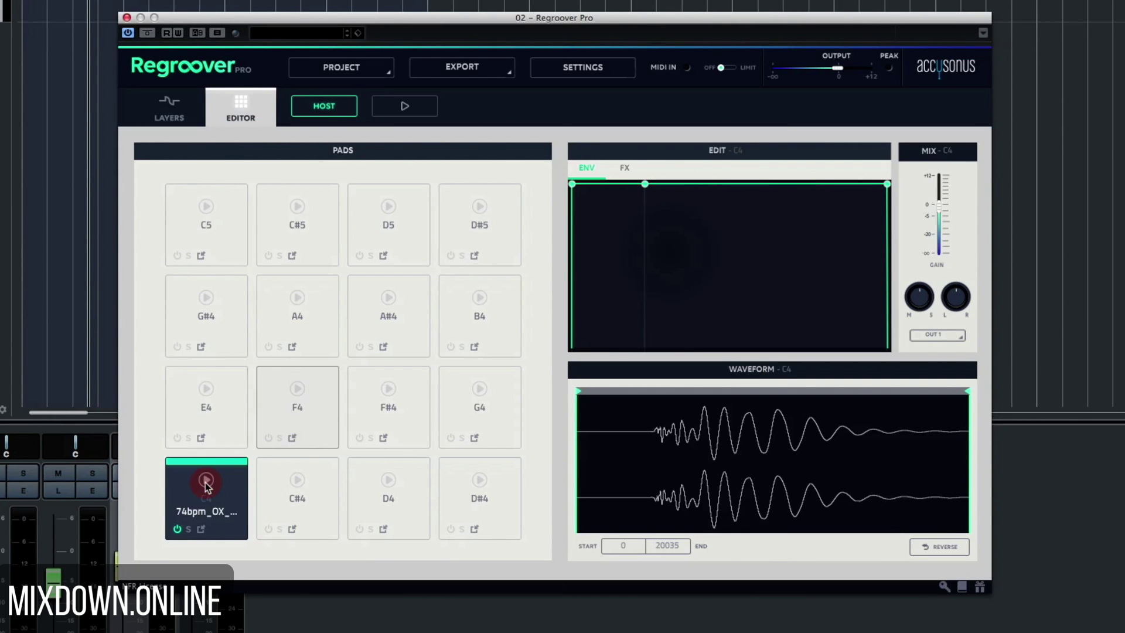
click(206, 481)
click(886, 457)
Trim the C4 sample to start 3738 and end 17262, then reshape its volume envelope.
click(606, 388)
mouse_move(606, 389)
mouse_down()
mouse_move(578, 394)
mouse_move(597, 397)
mouse_move(575, 384)
mouse_move(651, 390)
mouse_up()
click(973, 384)
drag(974, 383, 905, 406)
click(206, 480)
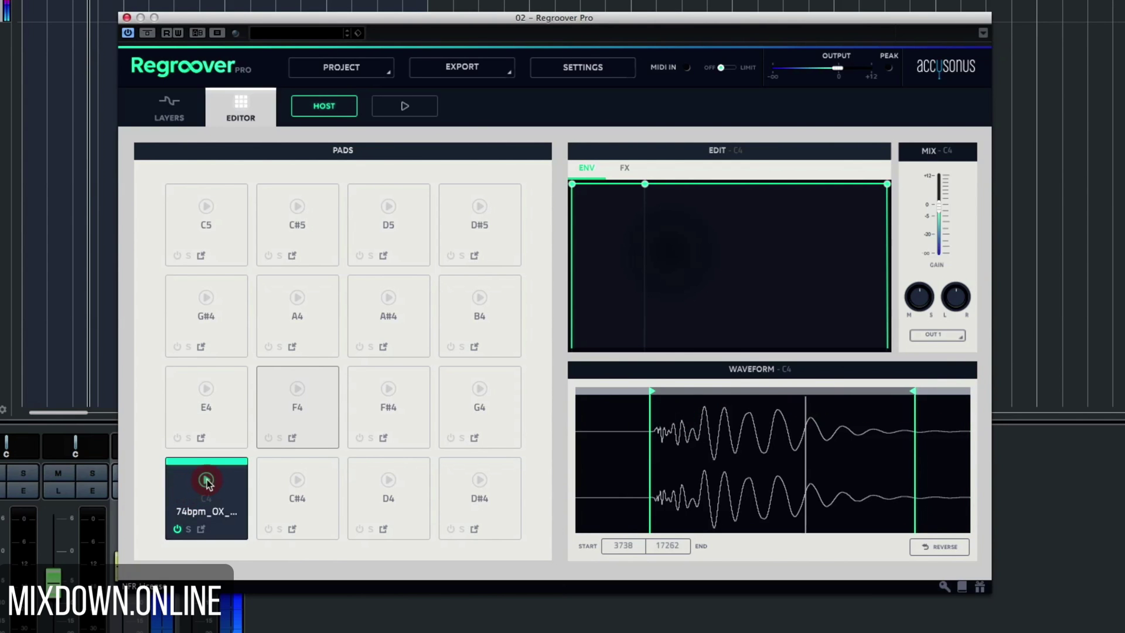
drag(887, 184, 803, 238)
click(207, 481)
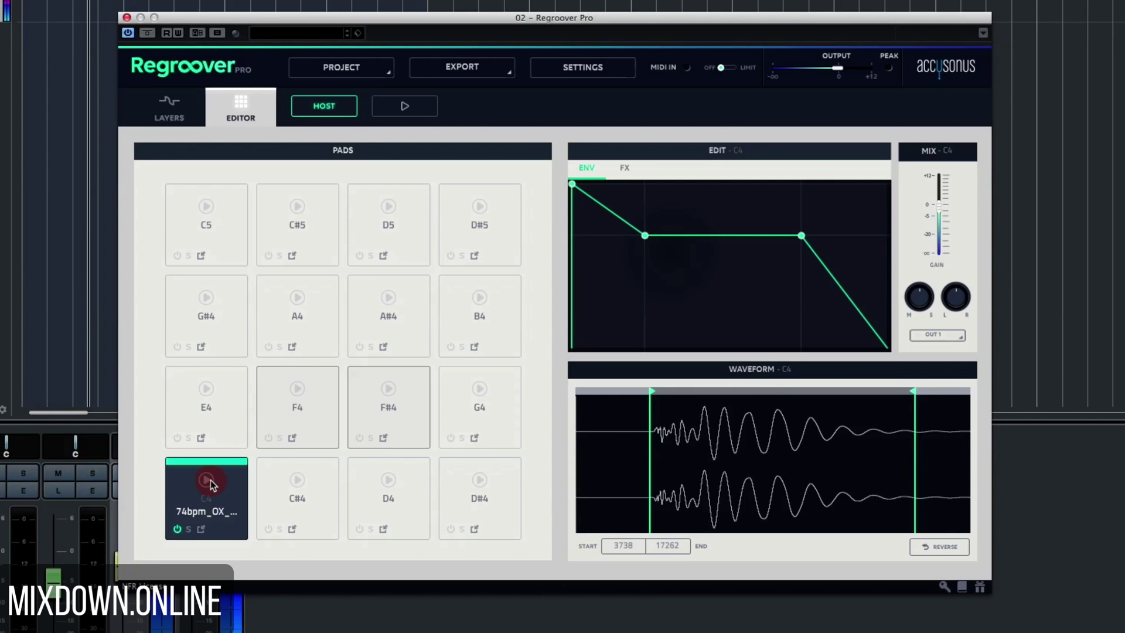
Show the C4 pad's EQ and compressor FX and keep its output on OUT 1.
click(625, 169)
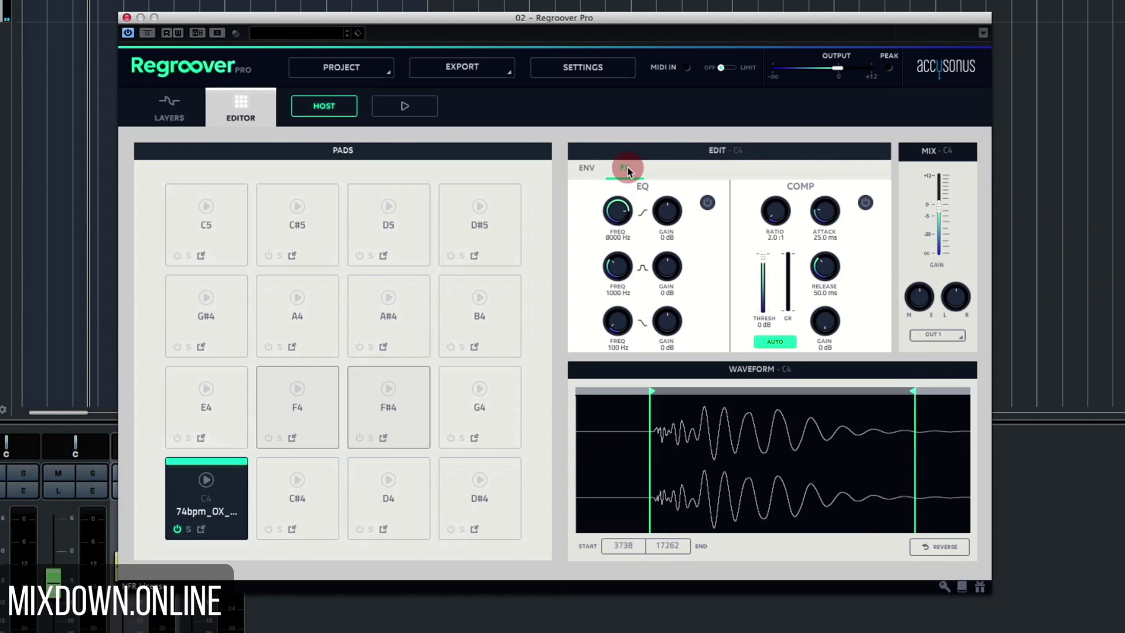
click(207, 479)
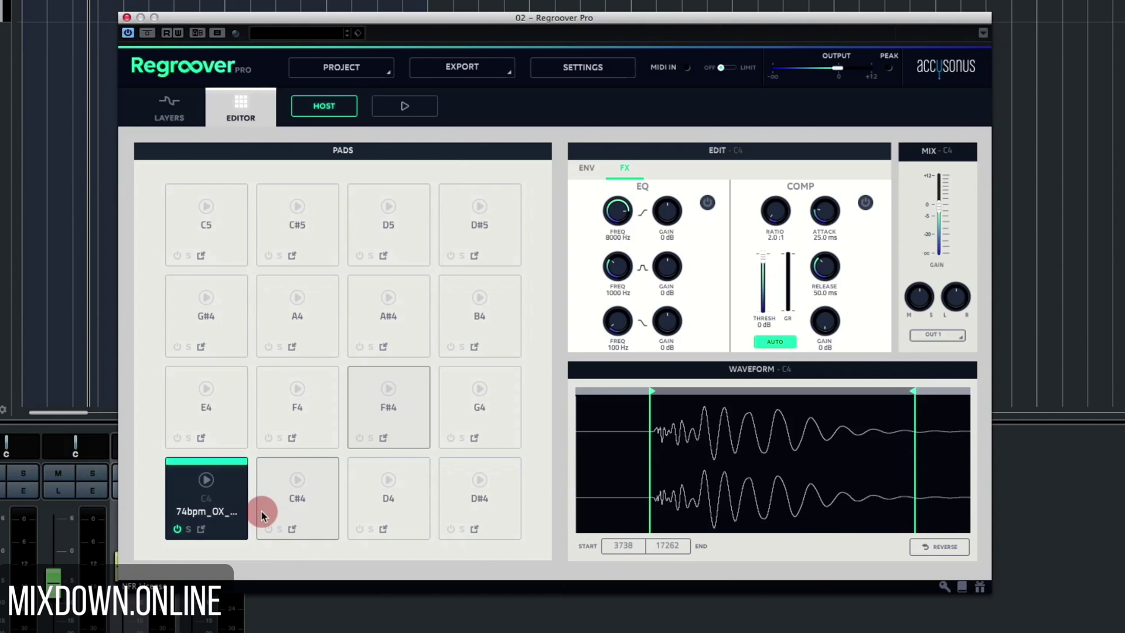
click(941, 336)
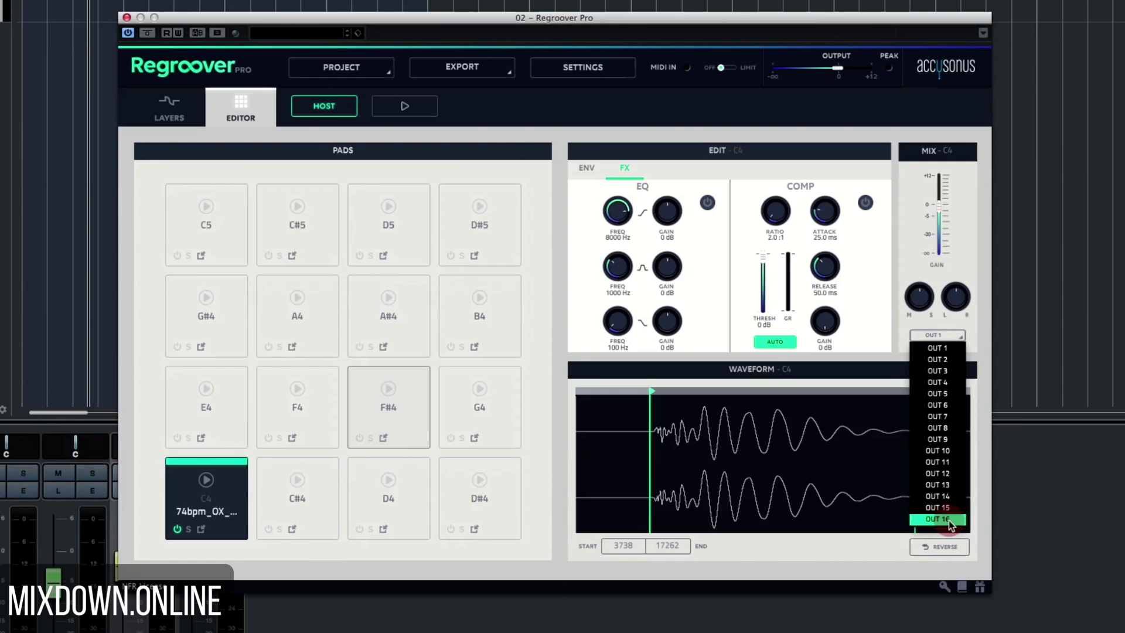
click(952, 332)
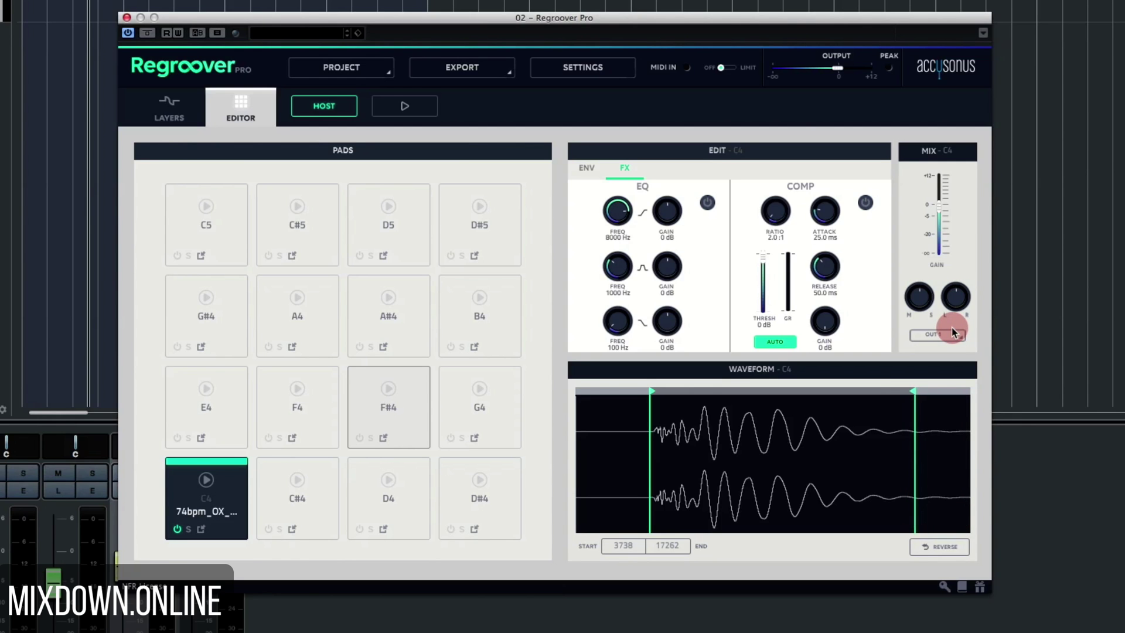
click(497, 388)
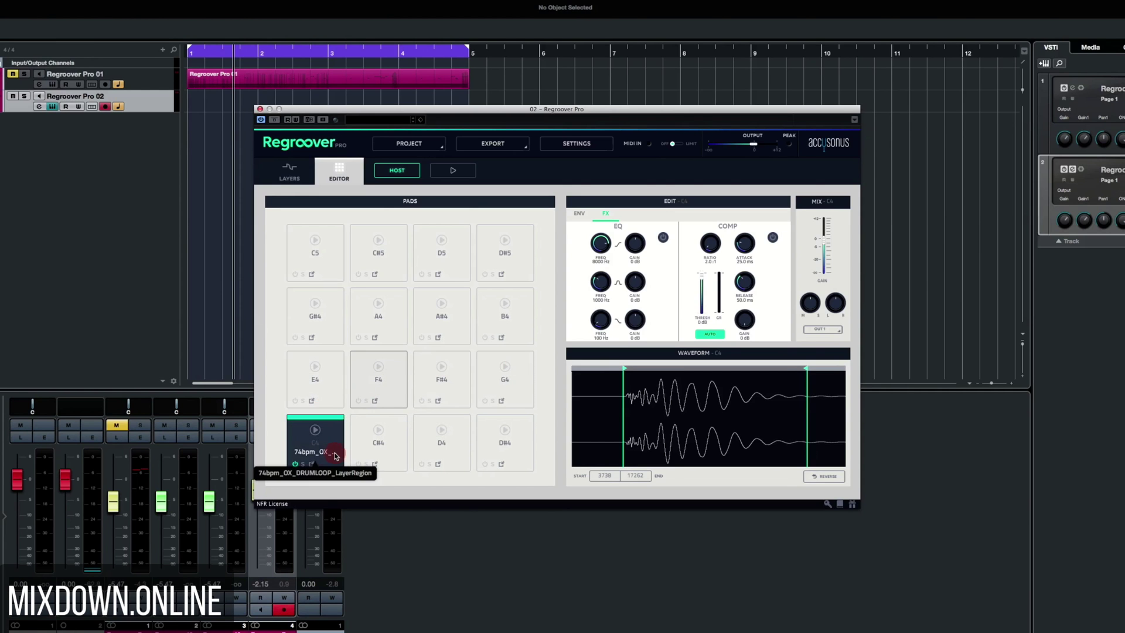
Start loading a new sample for the C4 pad, then cancel the Select an audio clip dialog.
click(312, 465)
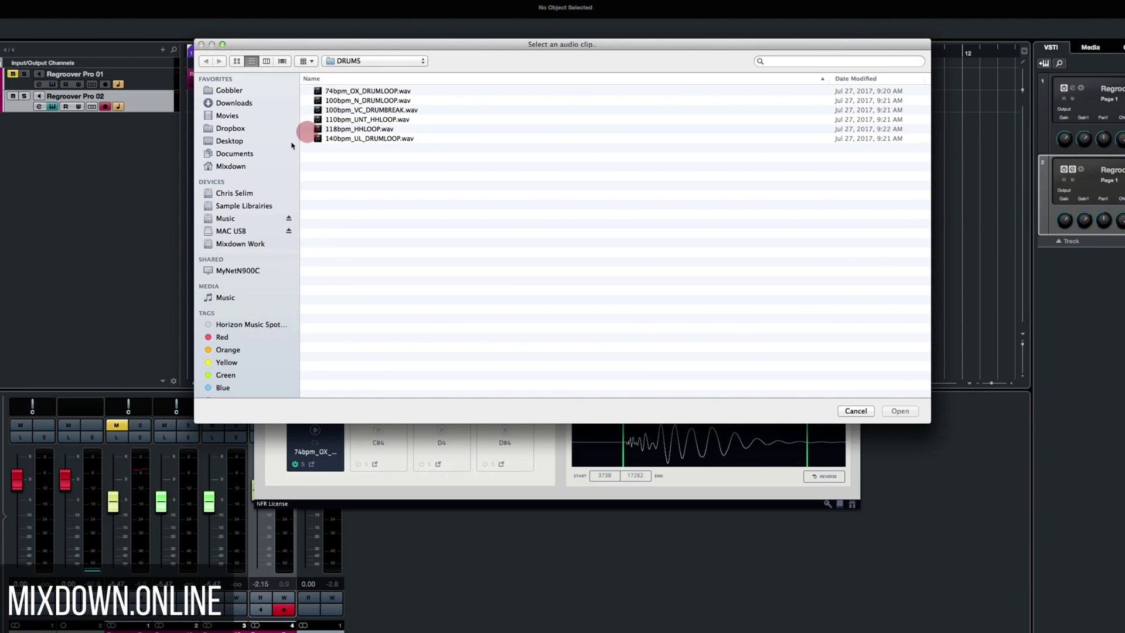
click(857, 411)
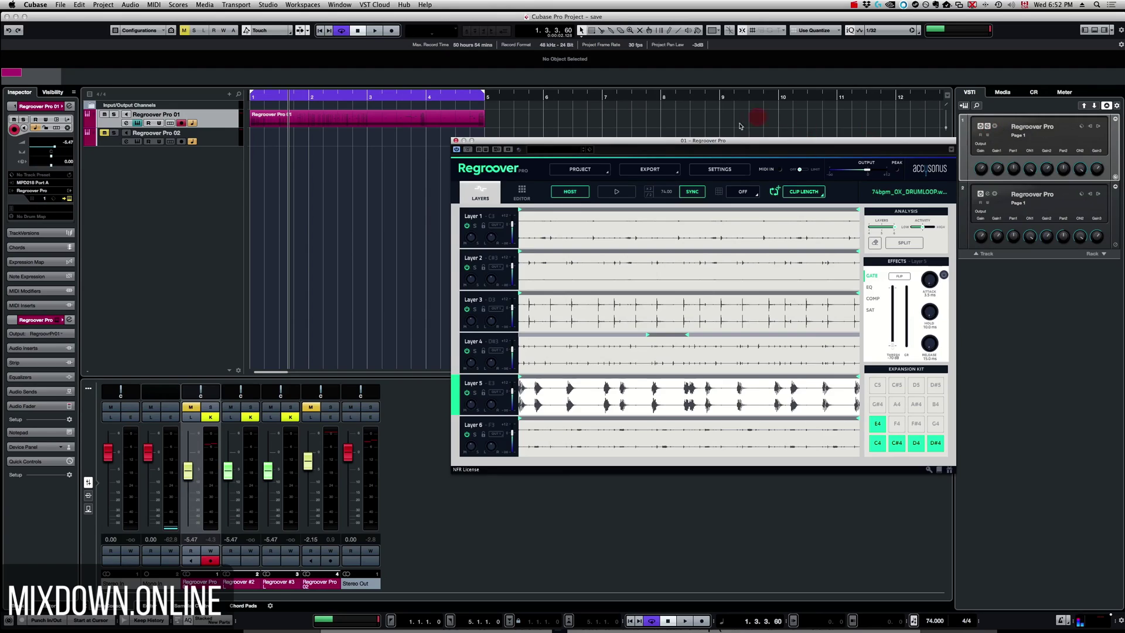
Move the Regroover window left and toggle the E4 and D#4 expansion pads off and back on.
drag(740, 141, 565, 147)
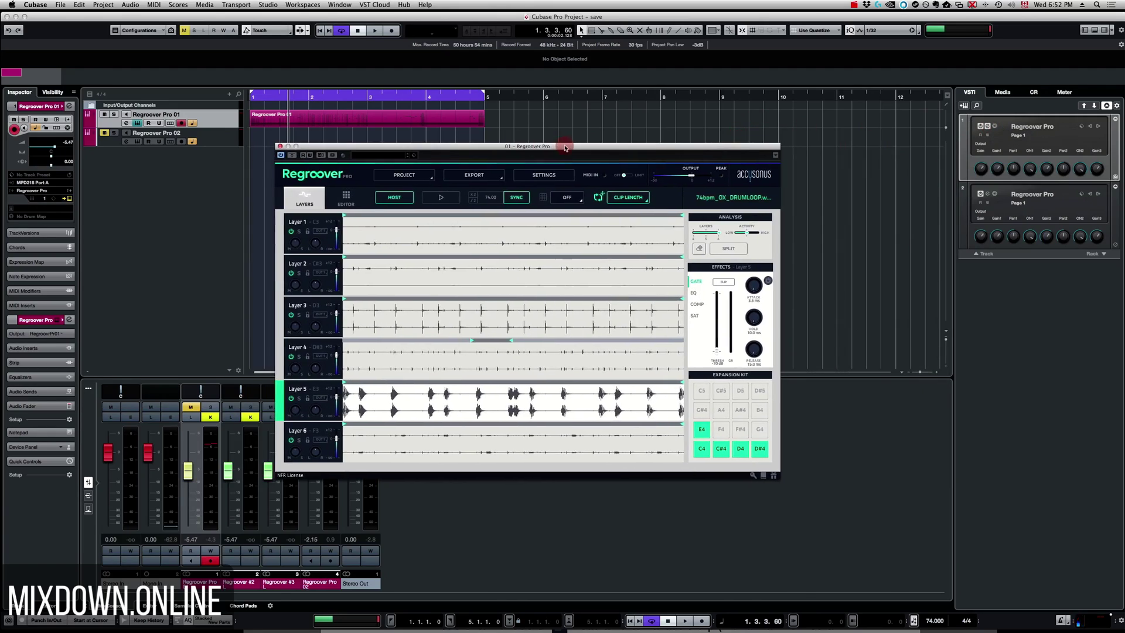
click(493, 329)
click(699, 429)
click(705, 434)
click(755, 451)
click(698, 432)
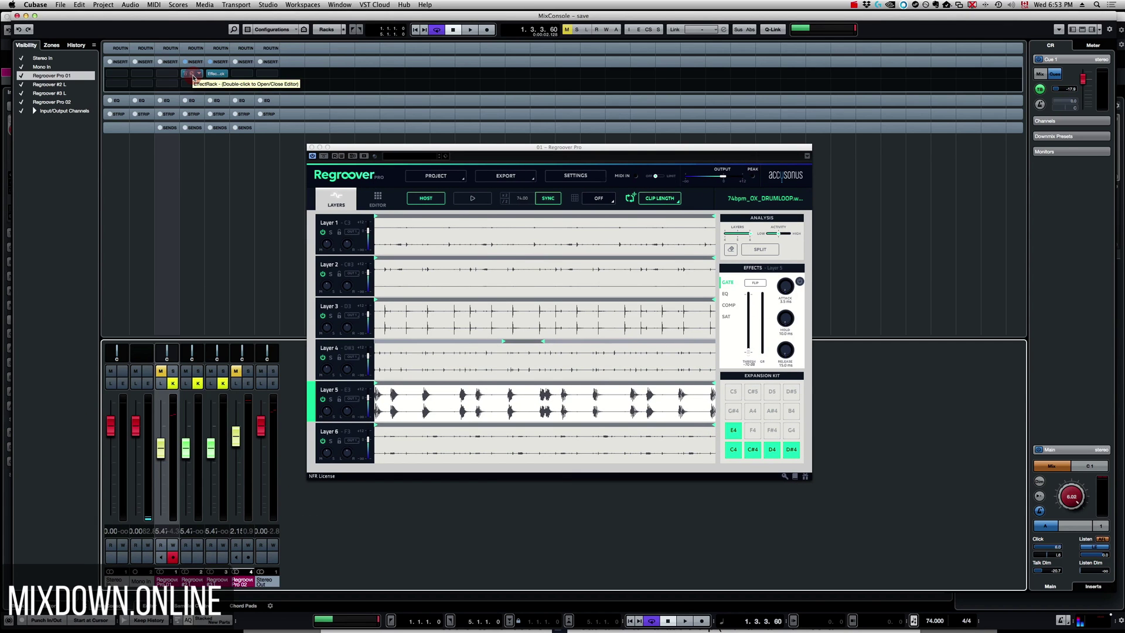
Open and close the Soundtoys EffectRack insert, then close the Regroover Pro window.
click(194, 77)
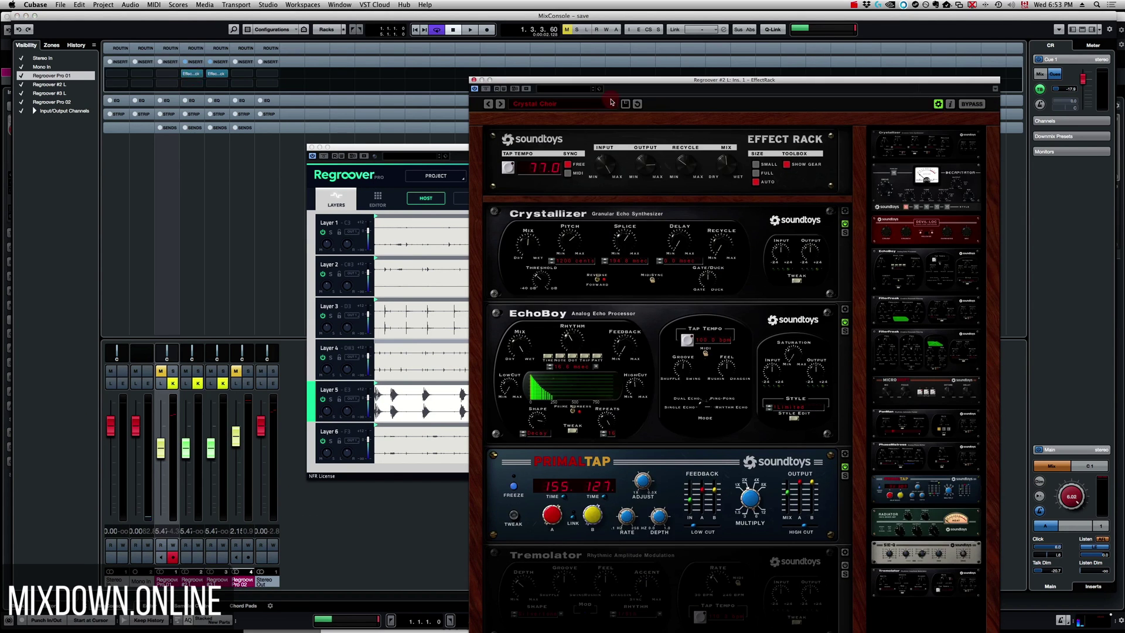
click(474, 80)
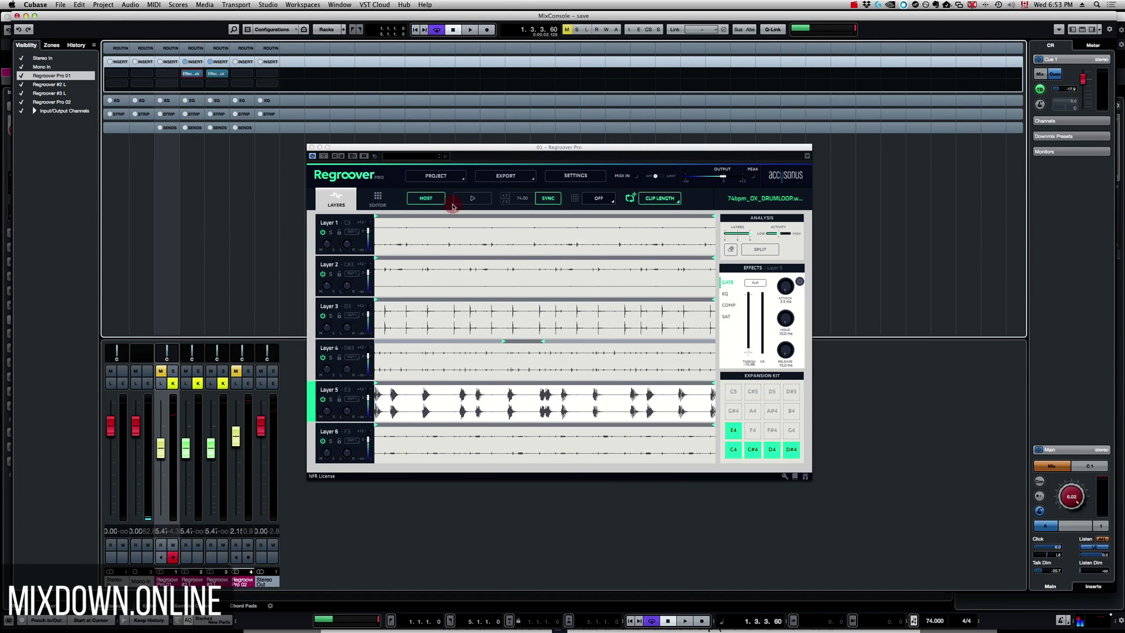
click(311, 147)
Close the mixer, open the Regroover Pro 01 MIDI part, and play D3 and D#3 to trigger layers.
click(17, 16)
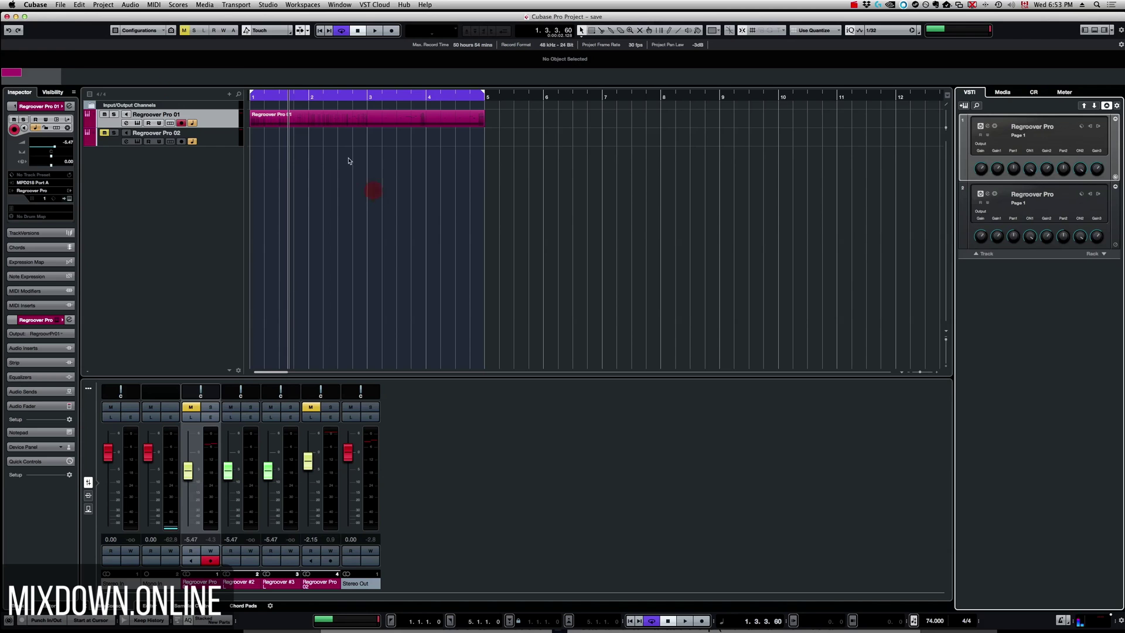
double_click(311, 124)
click(341, 463)
click(369, 197)
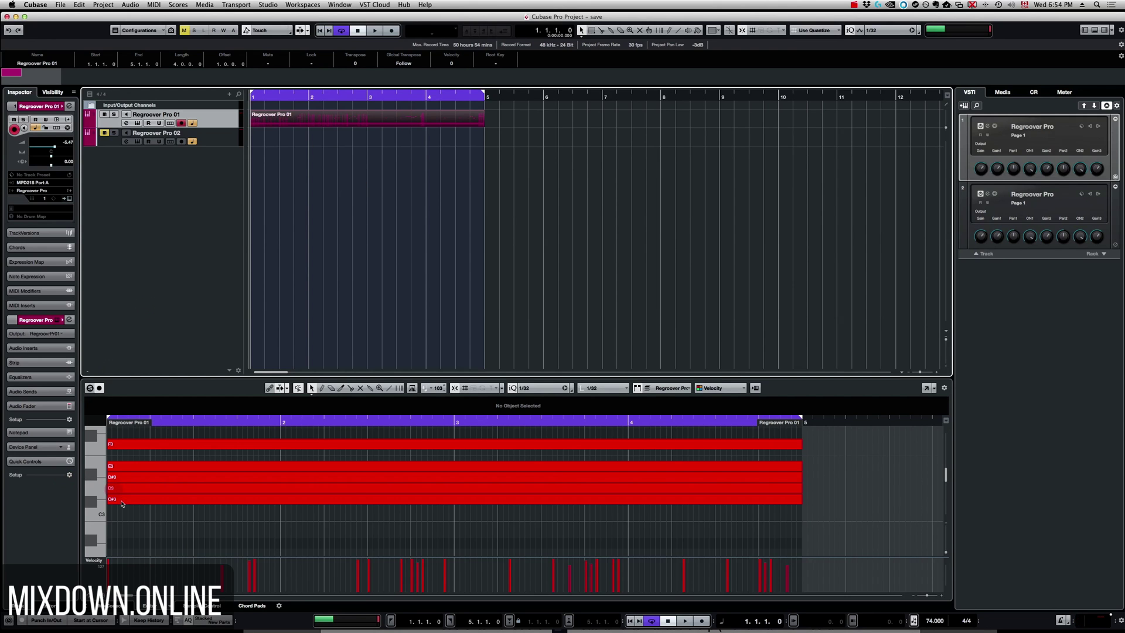
click(104, 491)
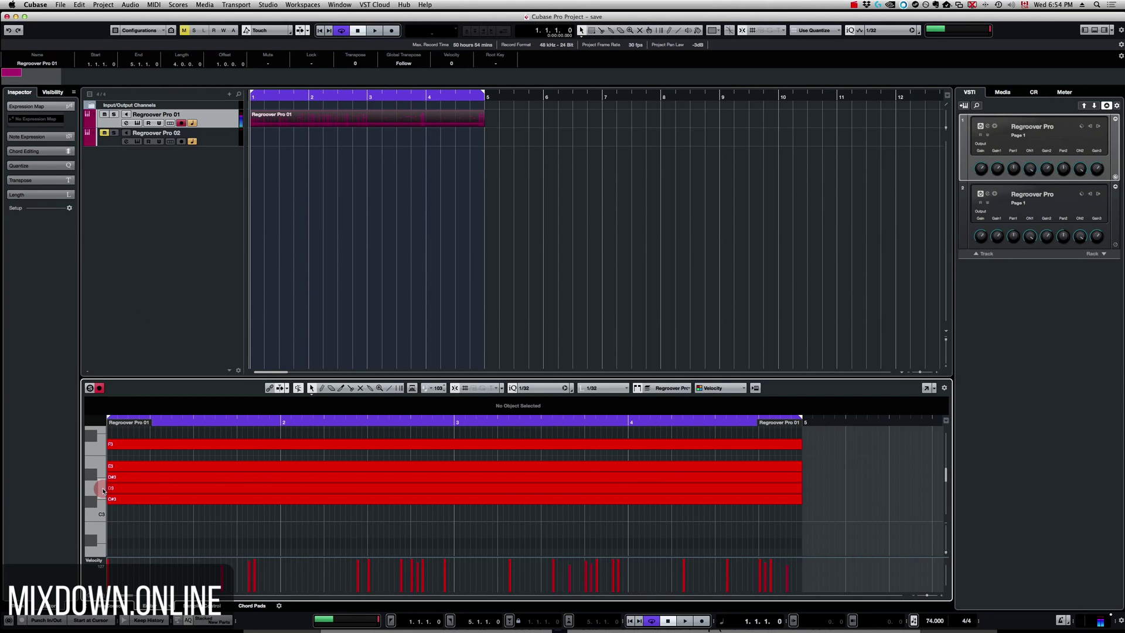
drag(104, 491, 104, 475)
Reopen the Regroover Pro editor, play E3 for Layer 5, and turn off the C#4 pad.
click(987, 126)
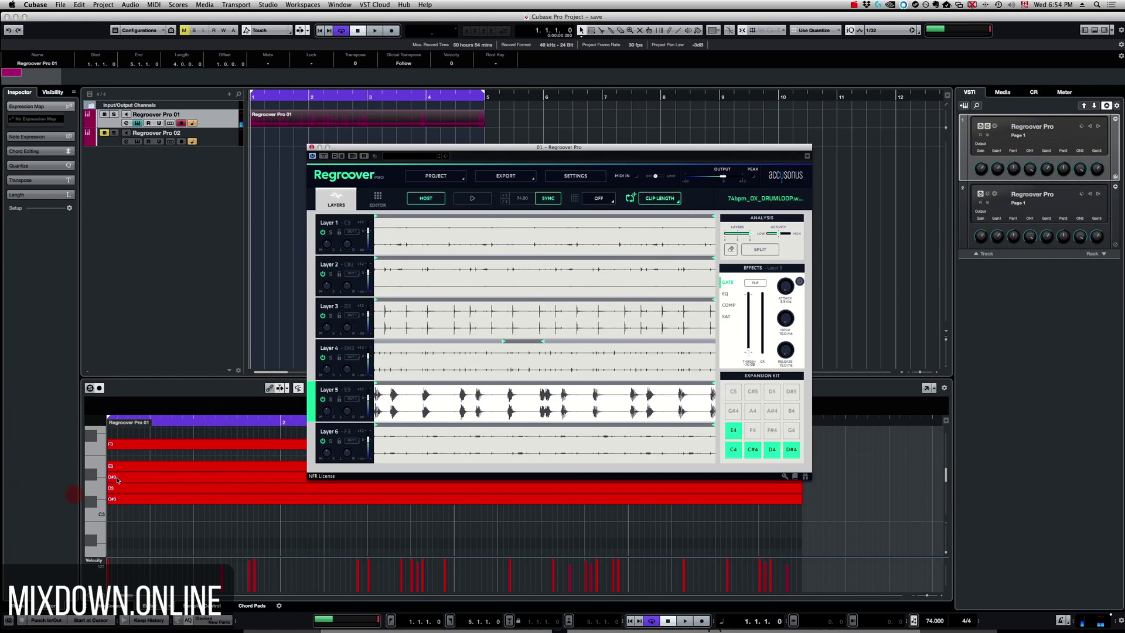
click(104, 470)
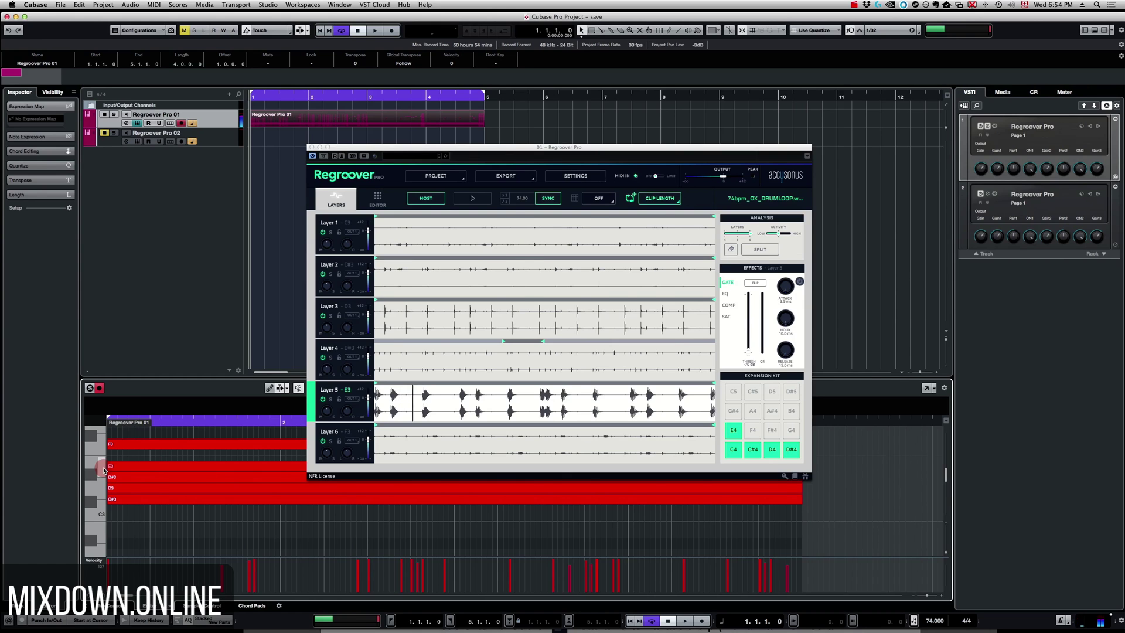
click(833, 346)
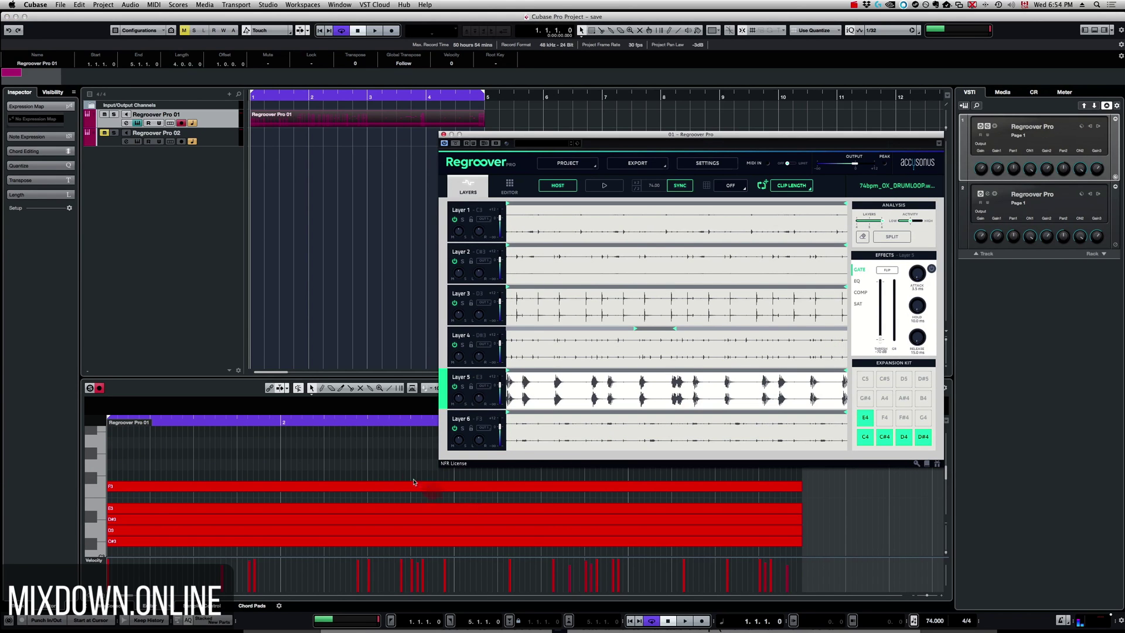
scroll(412, 481, up, 5)
scroll(411, 480, up, 2)
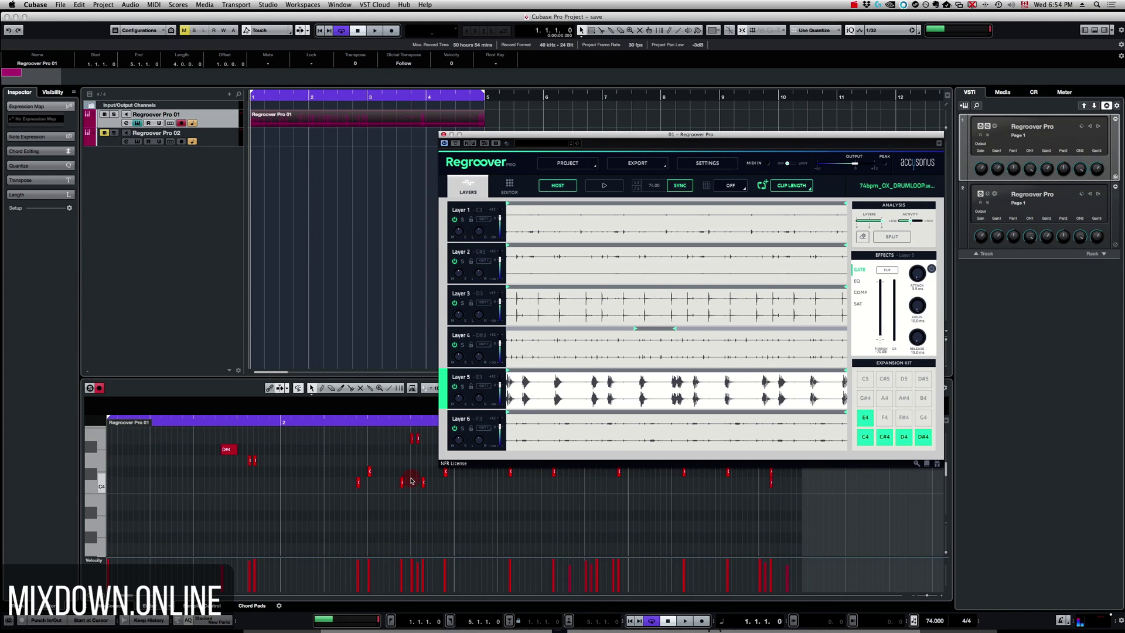
scroll(411, 481, up, 2)
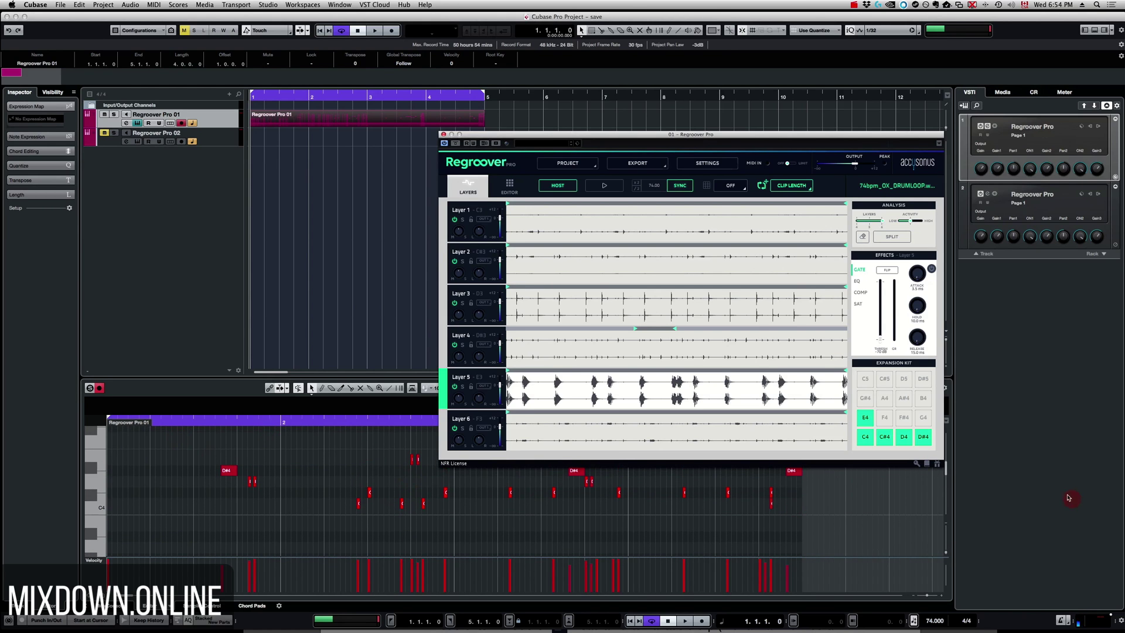
click(884, 440)
click(516, 395)
click(225, 121)
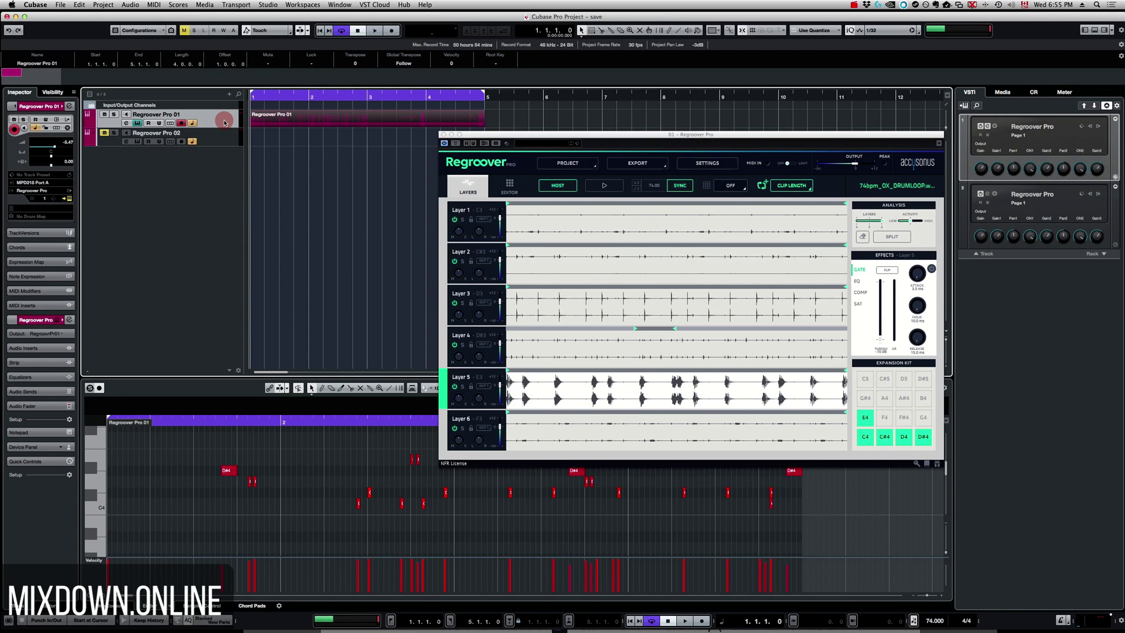
key(space)
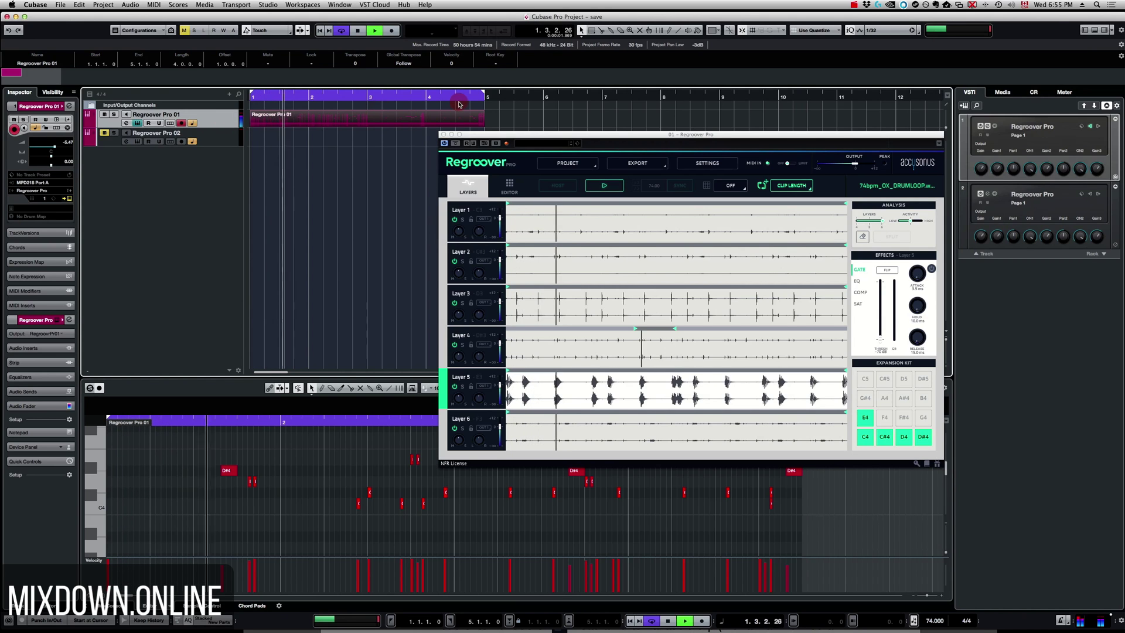